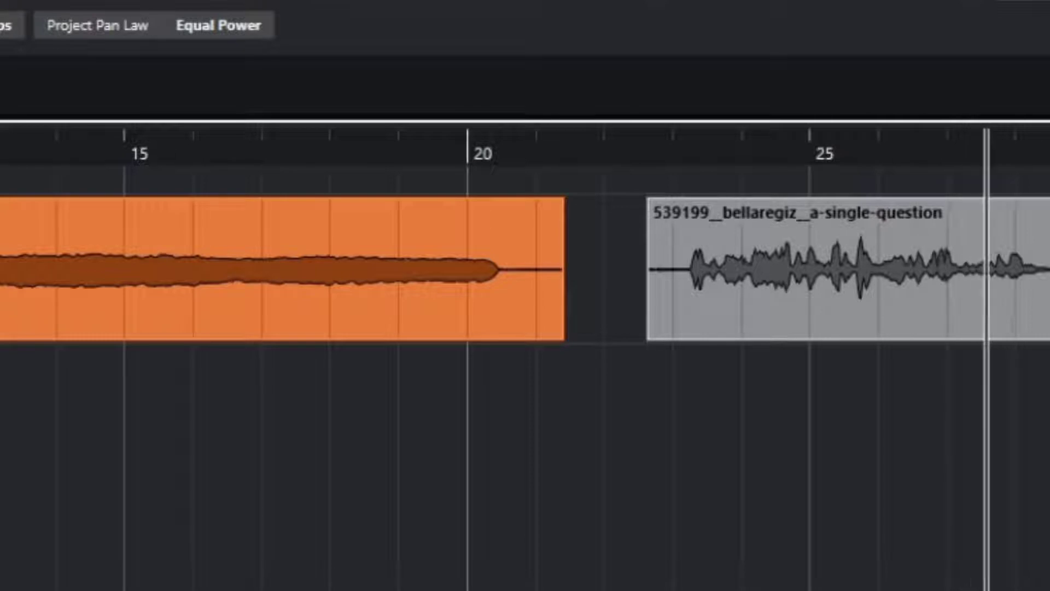
Select the yellow audio clip at the project start and play it back.
key("space")
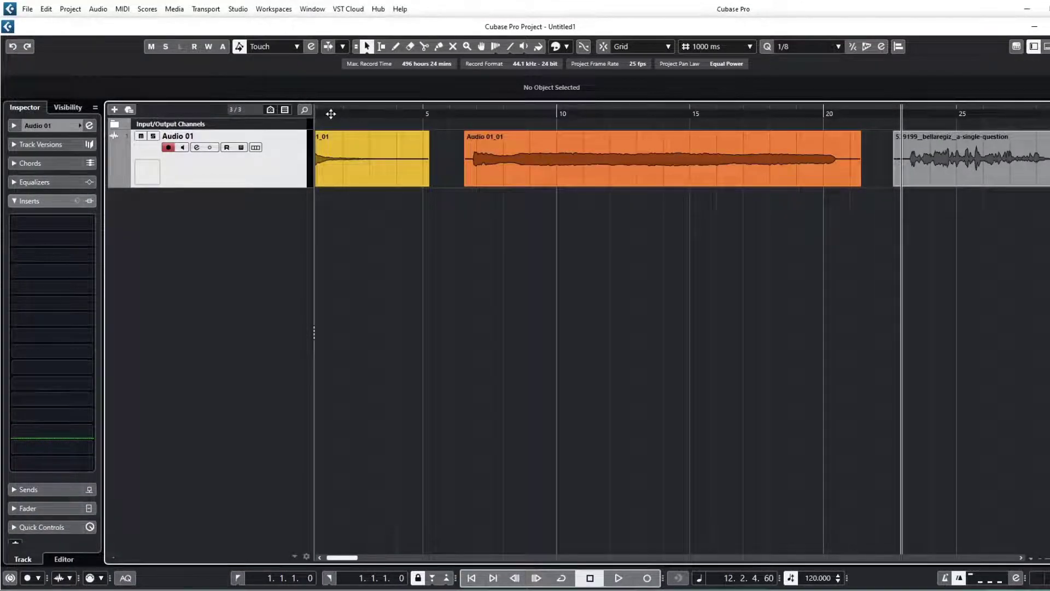
left_click_drag(331, 114, 309, 113)
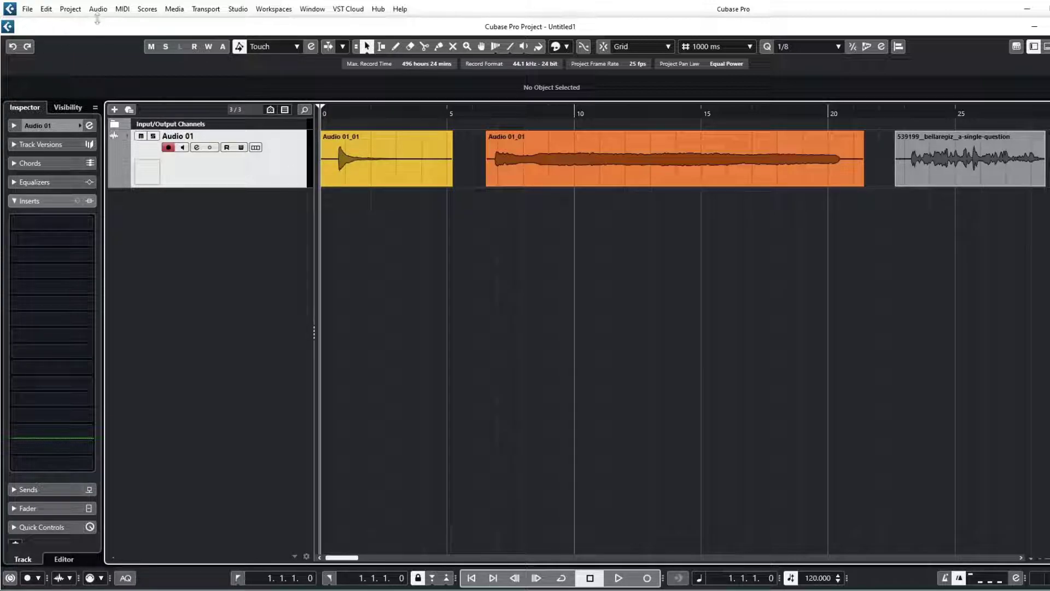
left_click(387, 171)
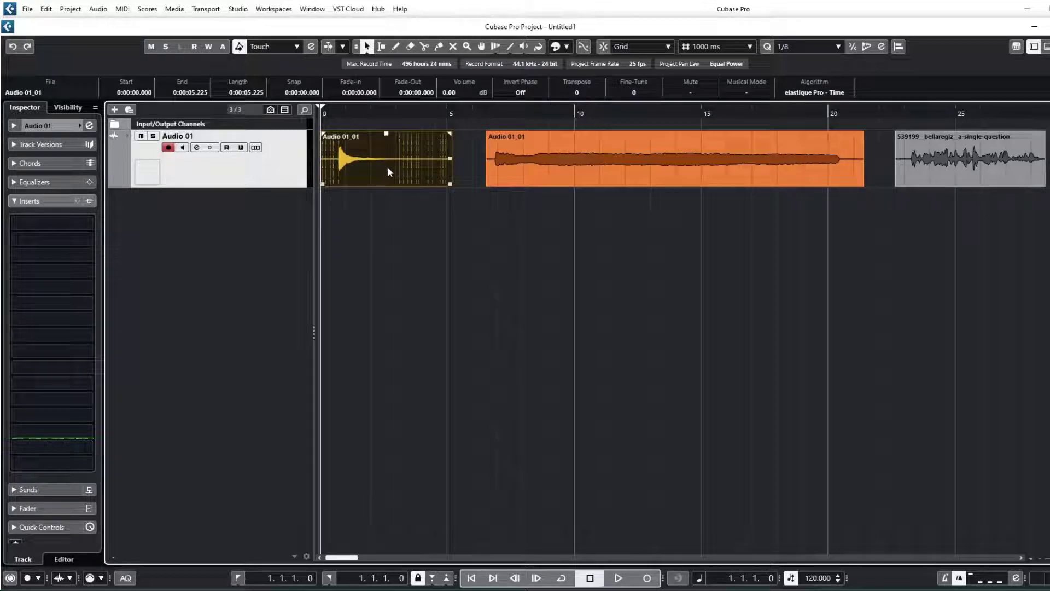
key("space")
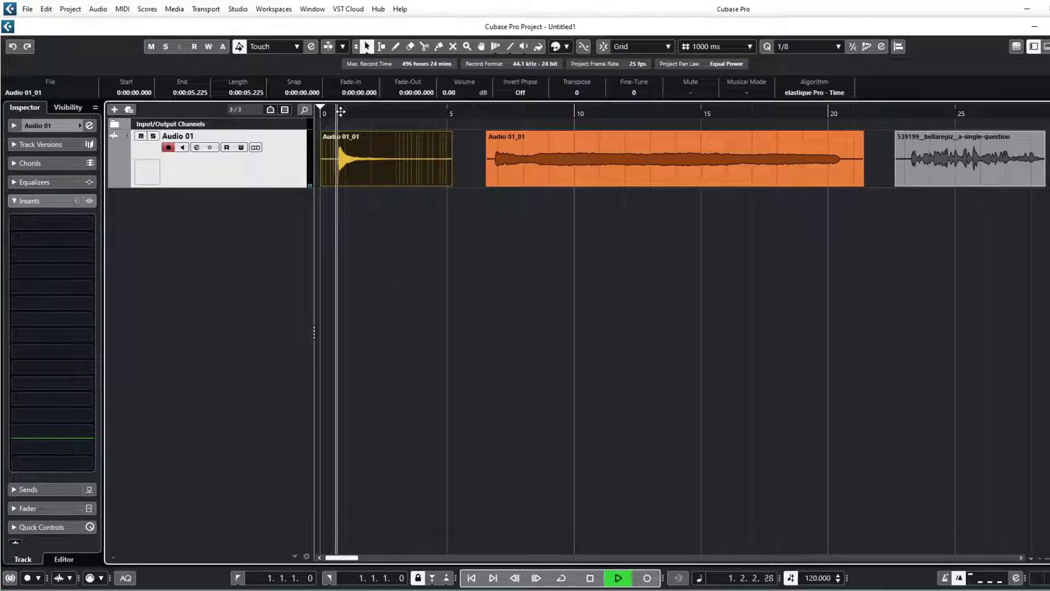
key("space")
Generate two harmony voices from the yellow clip with vibrato strength reduced by 80%.
left_click(98, 9)
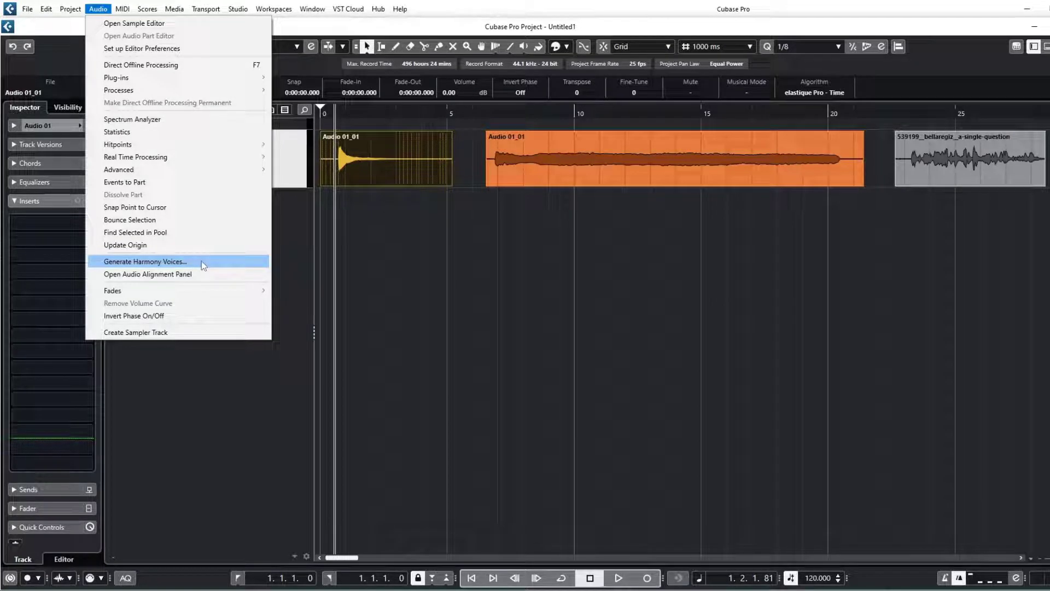
left_click(201, 261)
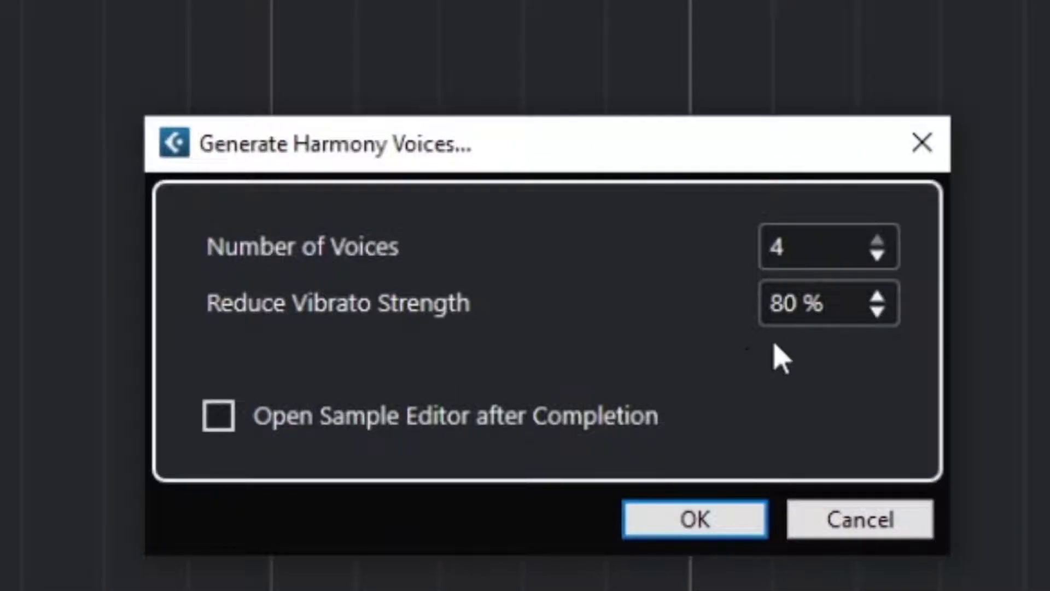
left_click(877, 257)
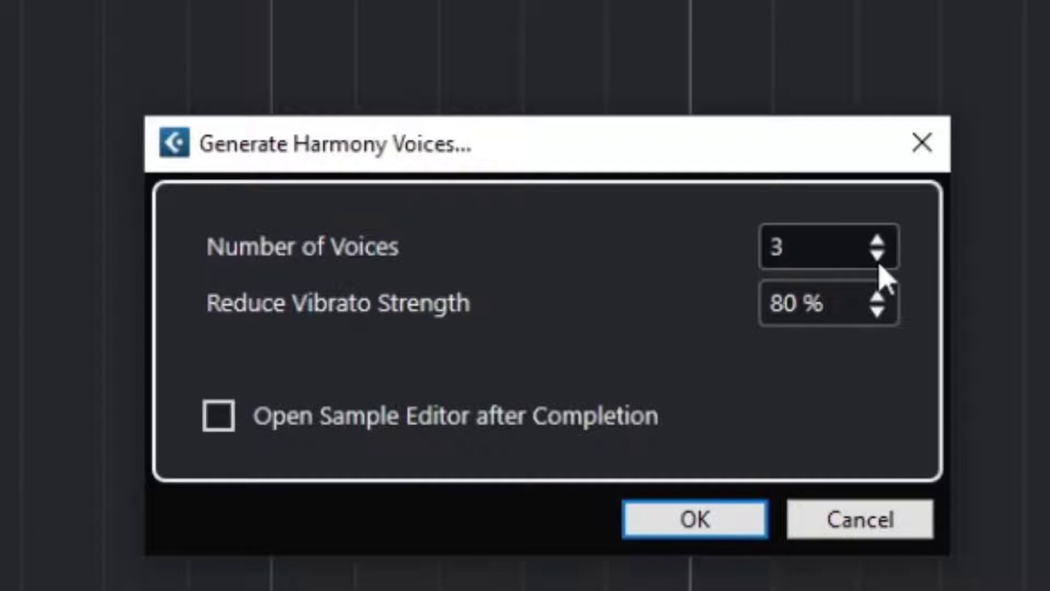
left_click(878, 258)
left_click(880, 256)
left_click(880, 242)
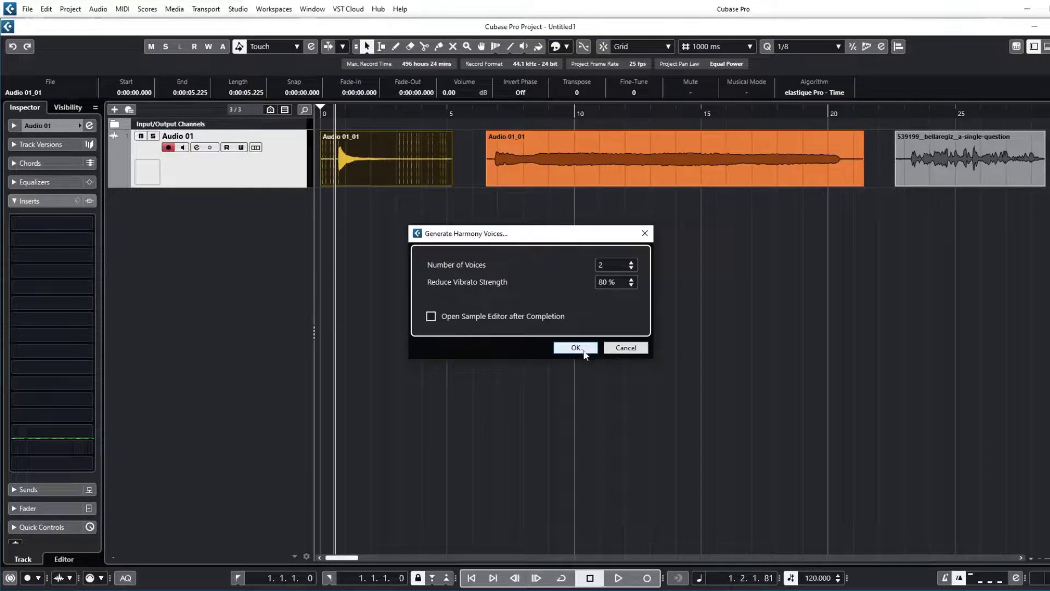
left_click(576, 348)
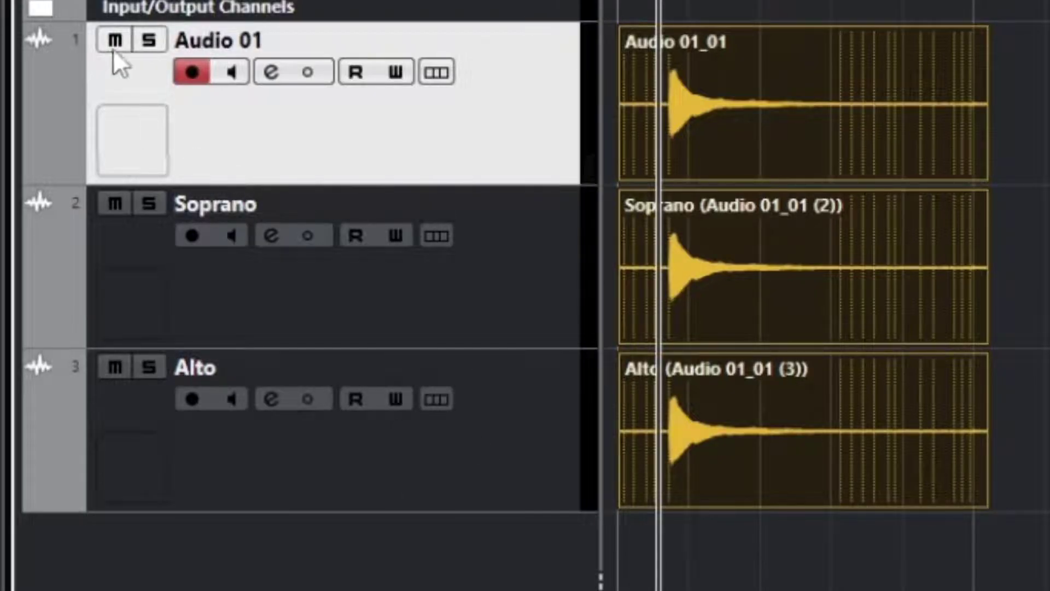
Listen to the Audio 01, Soprano and Alto tracks one at a time in solo, ending with no track soloed.
left_click(153, 41)
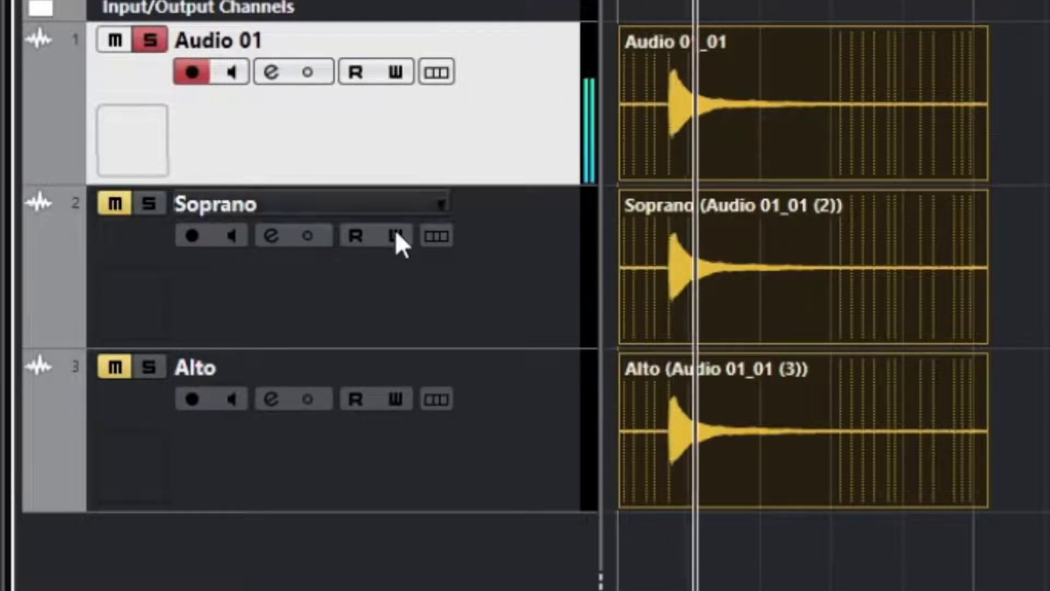
left_click(153, 40)
left_click(152, 204)
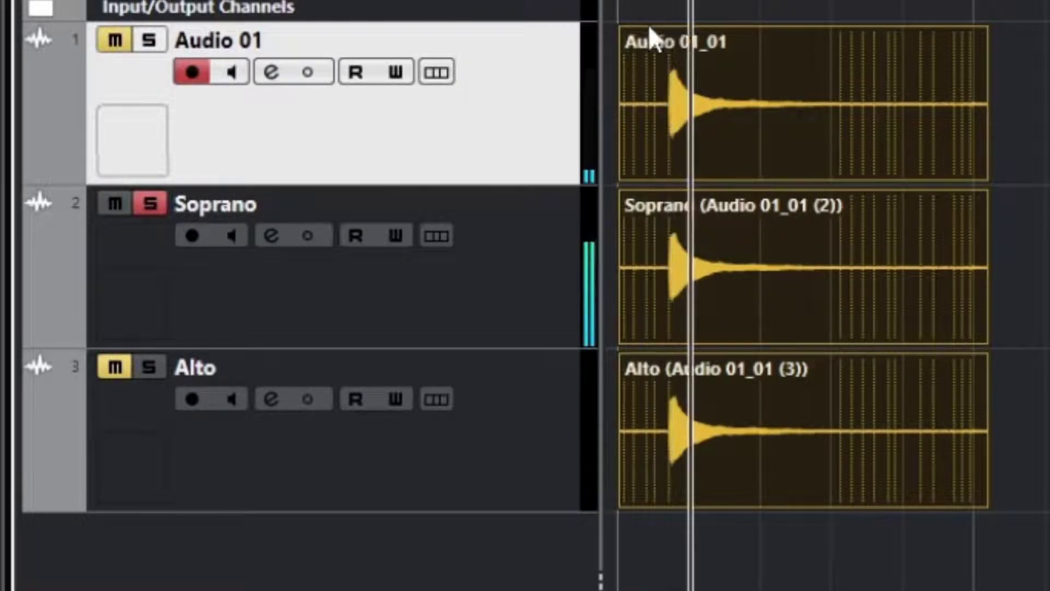
left_click(150, 204)
left_click(149, 367)
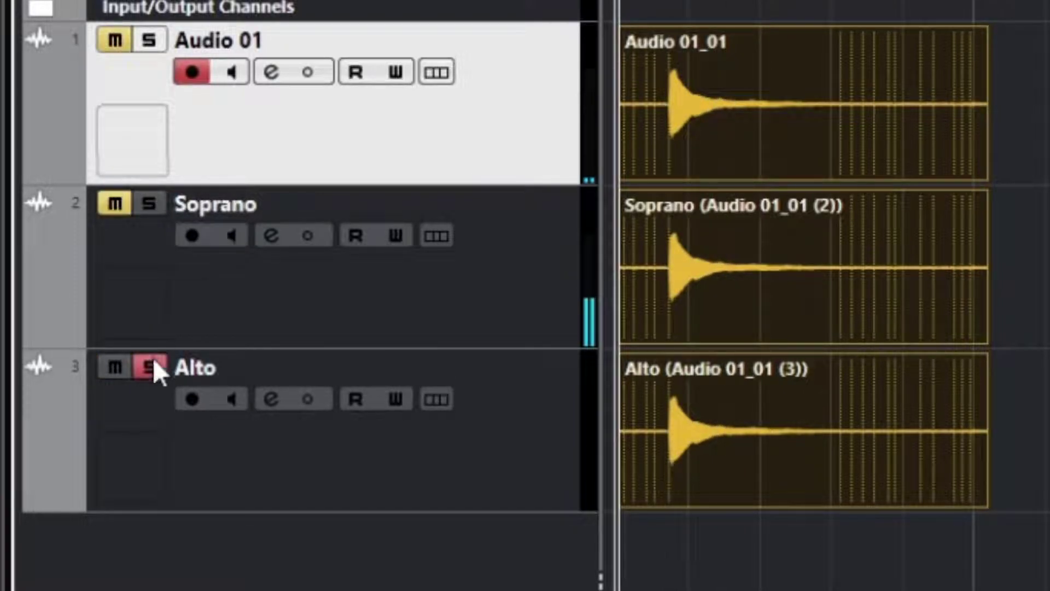
left_click(620, 1)
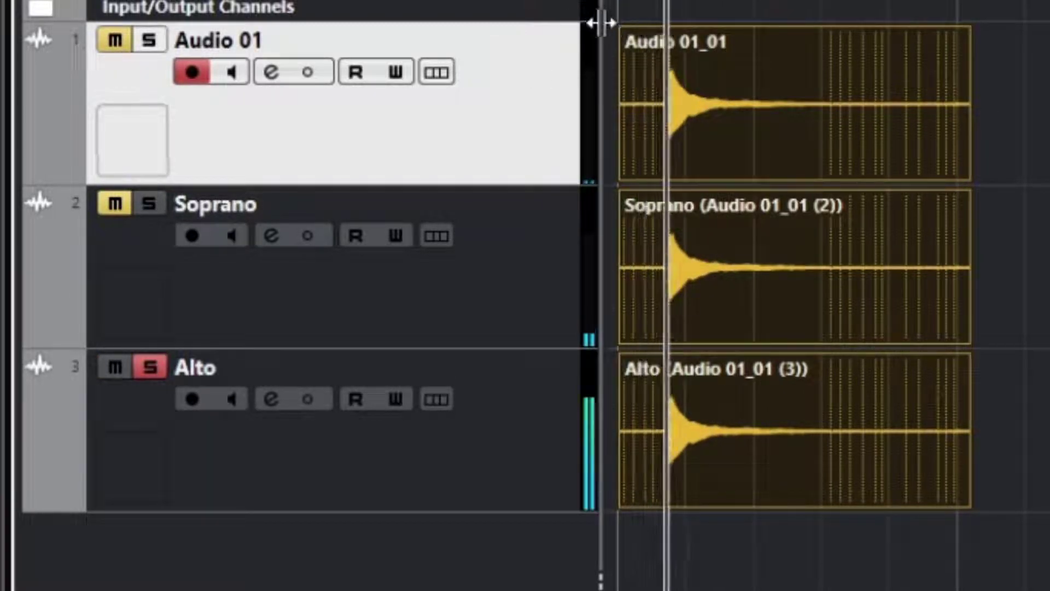
key("space")
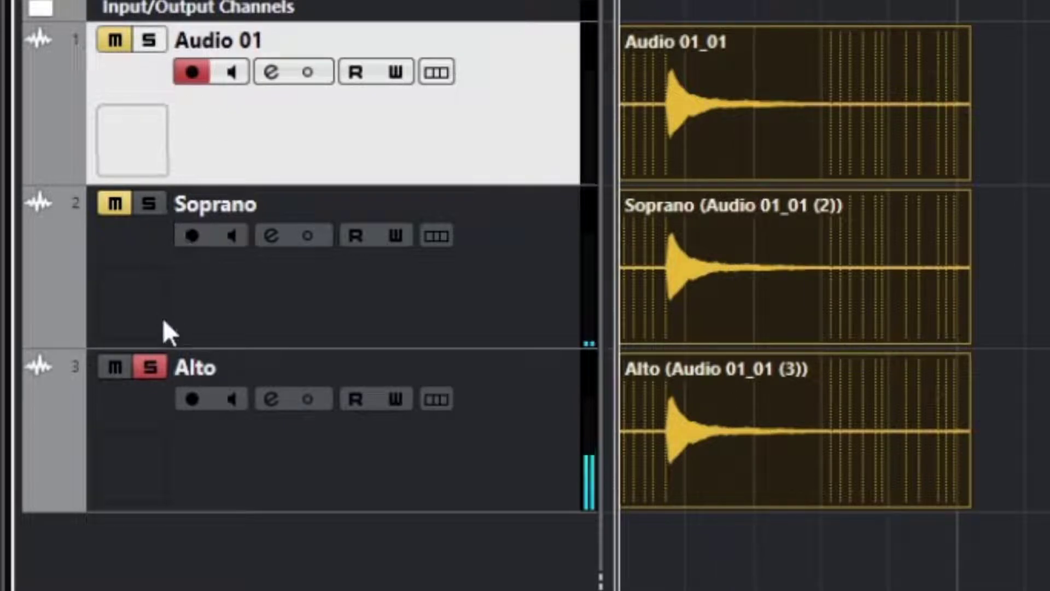
left_click(148, 366)
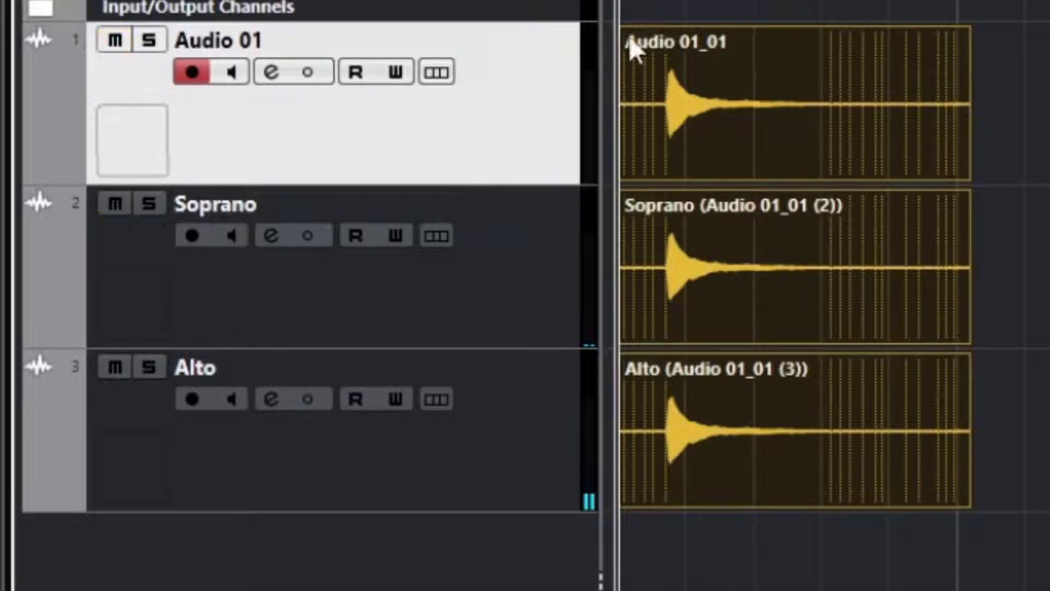
Play the original and both harmony tracks together, and undo the harmony voice generation.
left_click(658, 267)
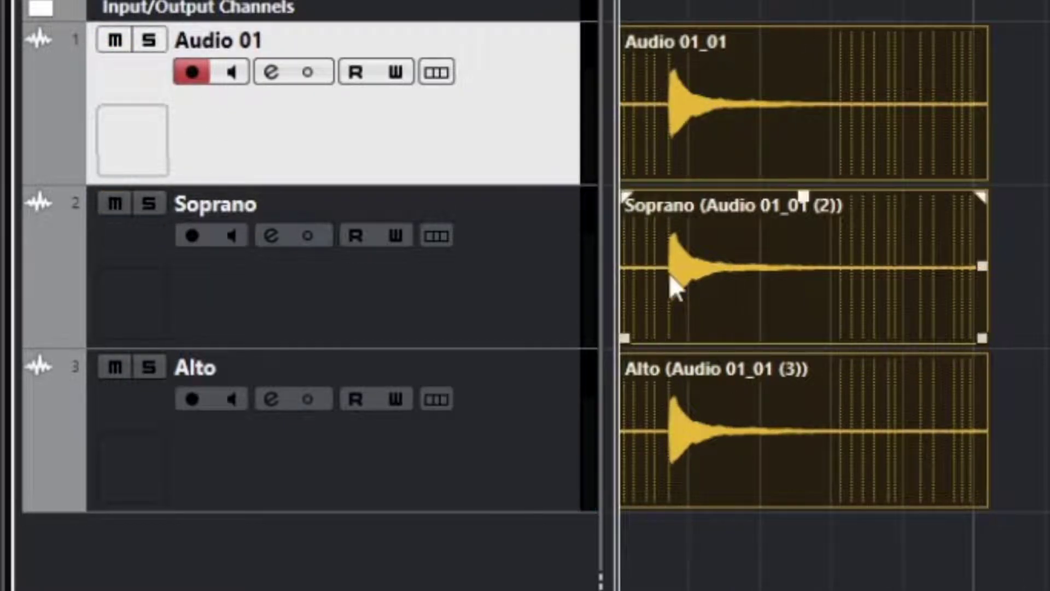
key("space")
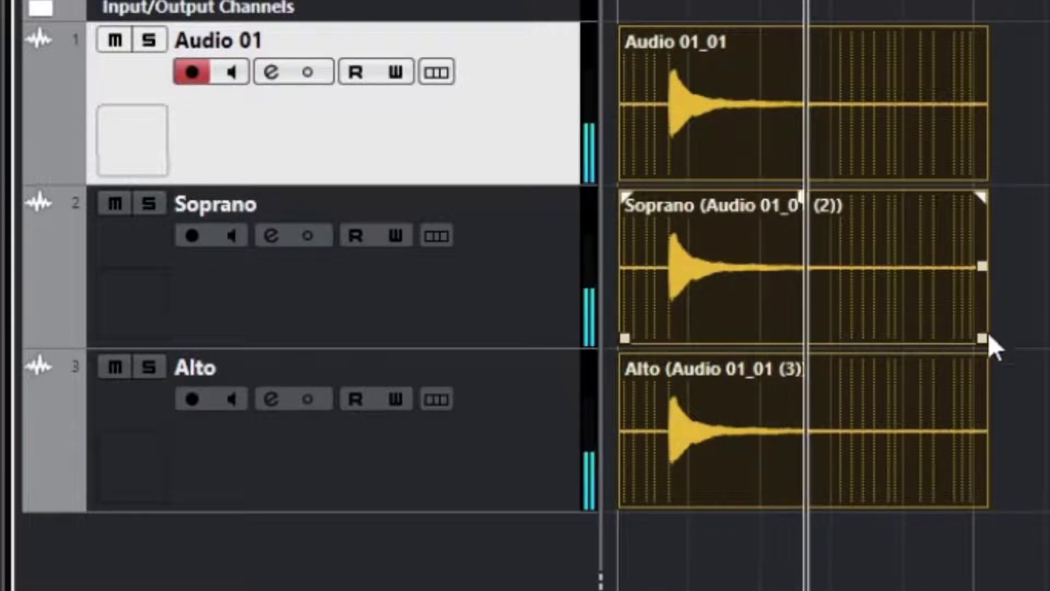
key("ctrl+z")
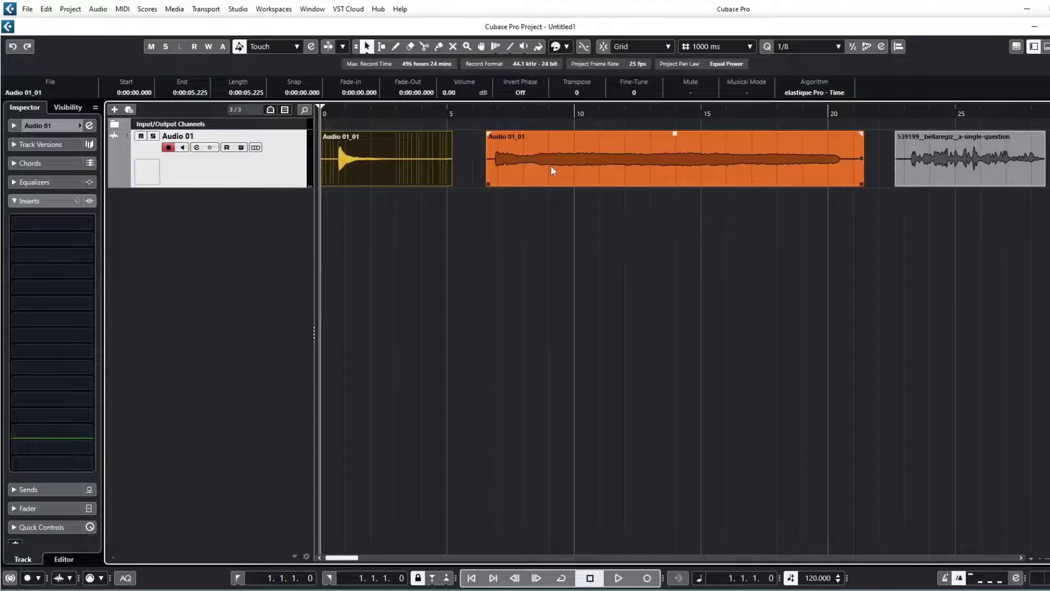
Generate three harmony voices from the orange clip with vibrato strength reduced by 80%.
left_click(550, 165)
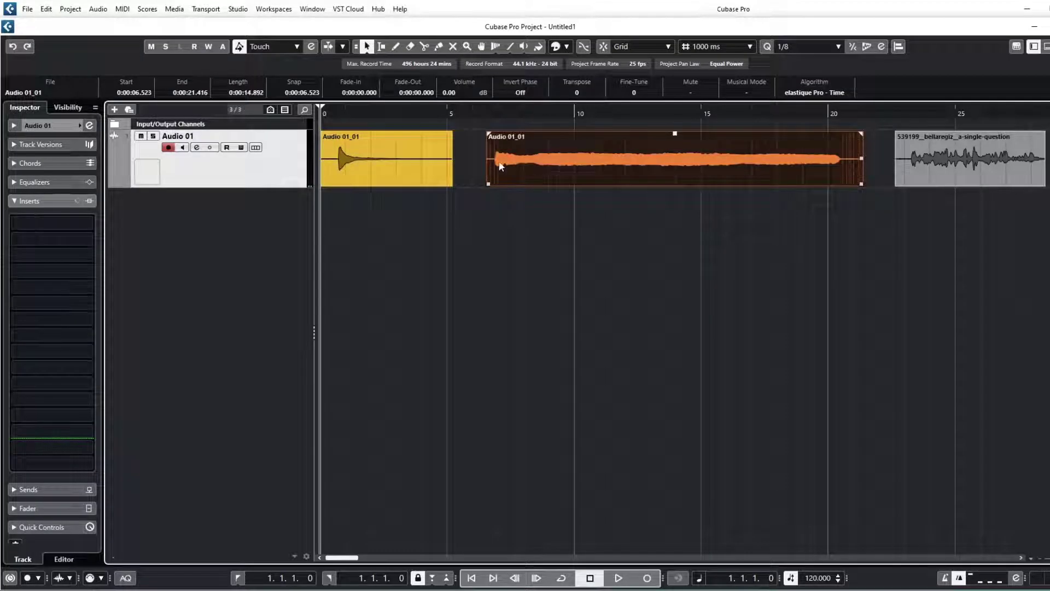
left_click(97, 9)
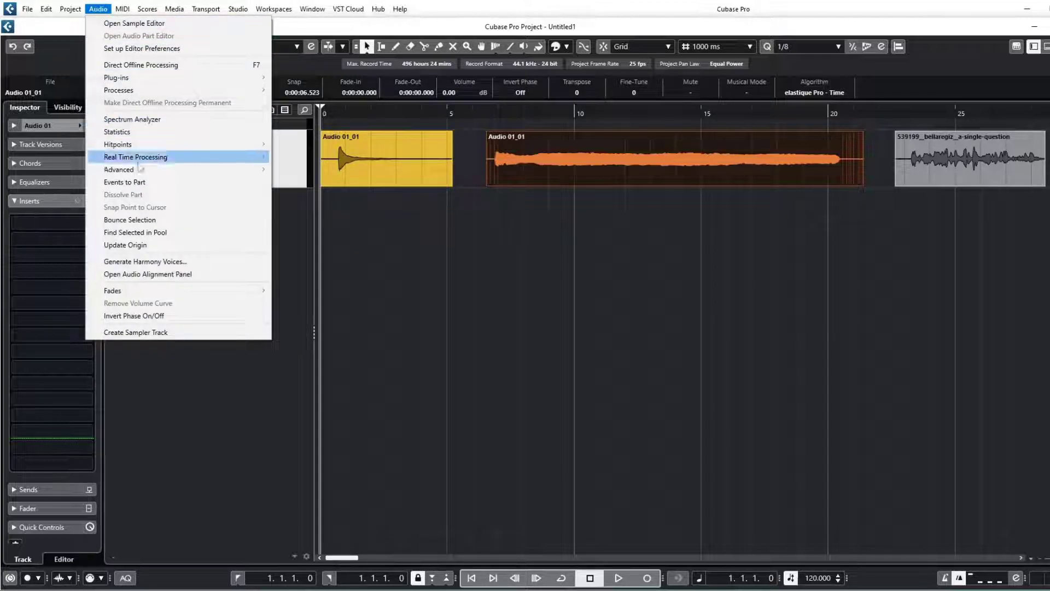
left_click(146, 263)
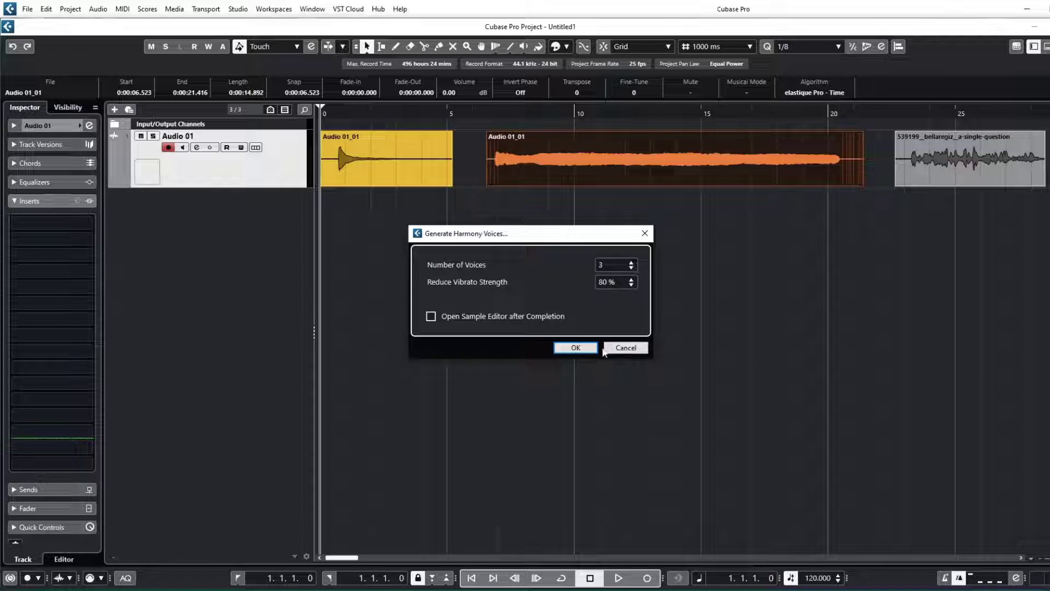
left_click(584, 349)
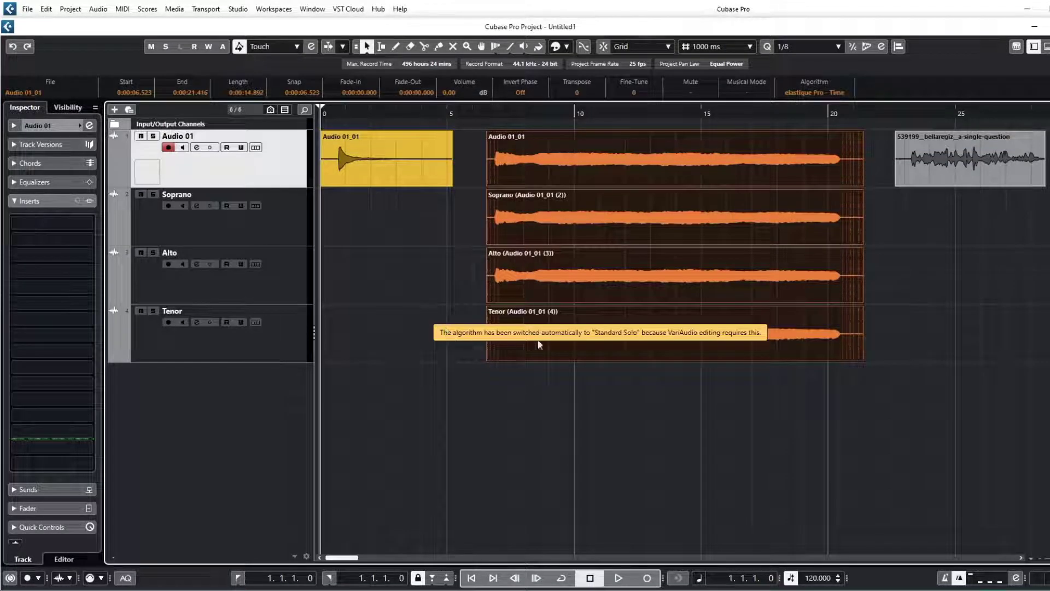
Play the orange clip with its three harmony voices from its beginning, and undo the harmony generation.
left_click(483, 114)
key("space")
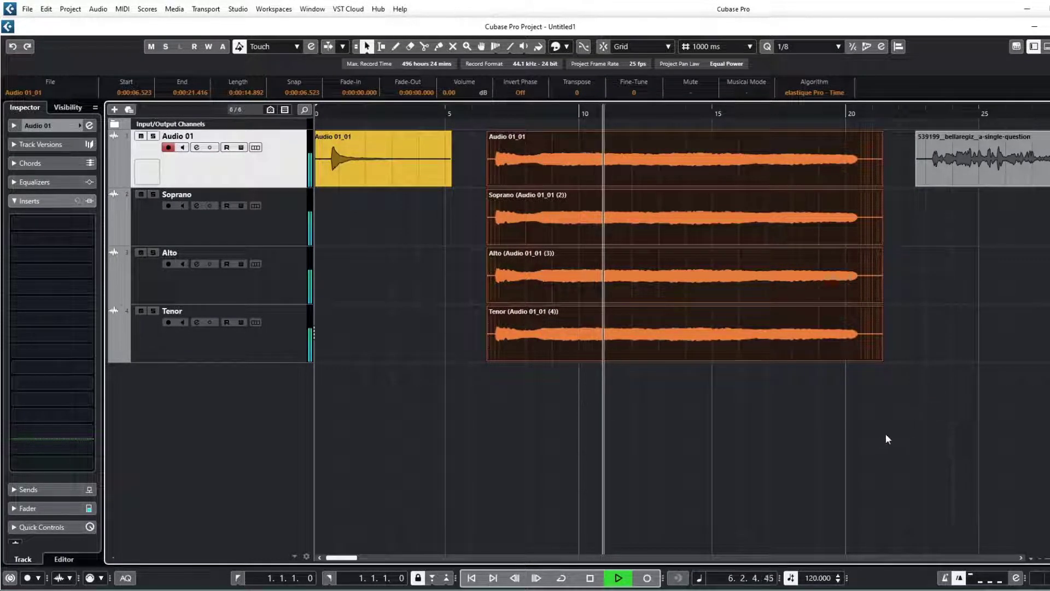
left_click_drag(351, 558, 363, 559)
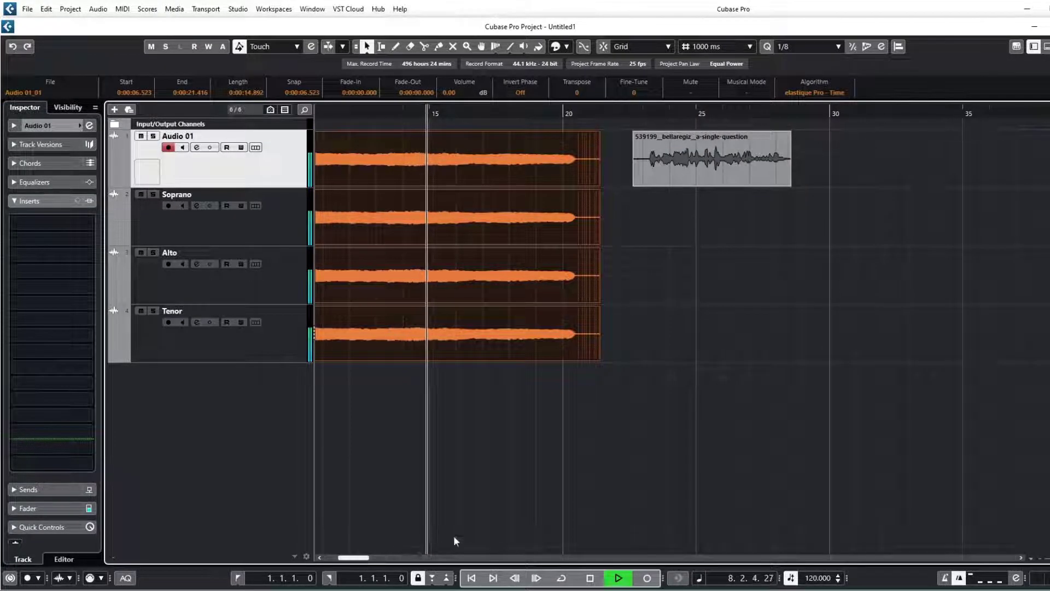
key("space")
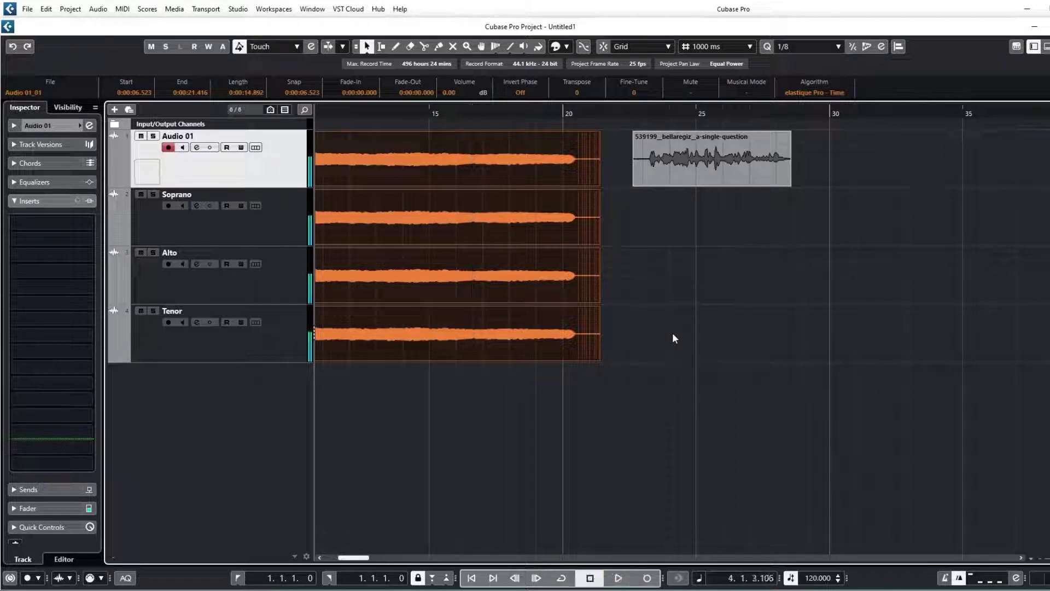
key("ctrl+z")
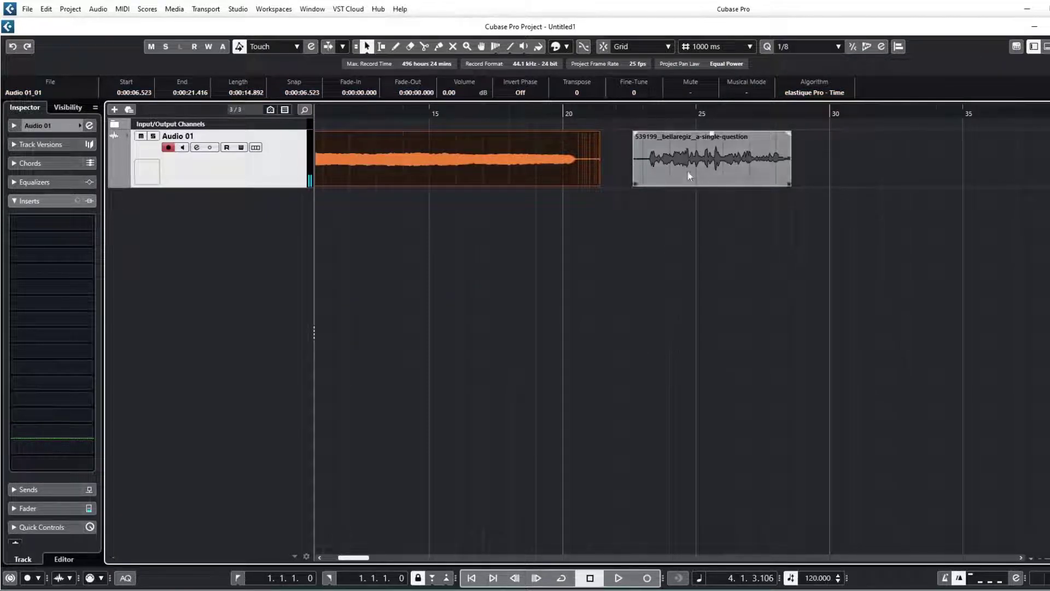
Select the grey a-single-question vocal clip and play it back from near its start.
left_click(692, 171)
double_click(657, 112)
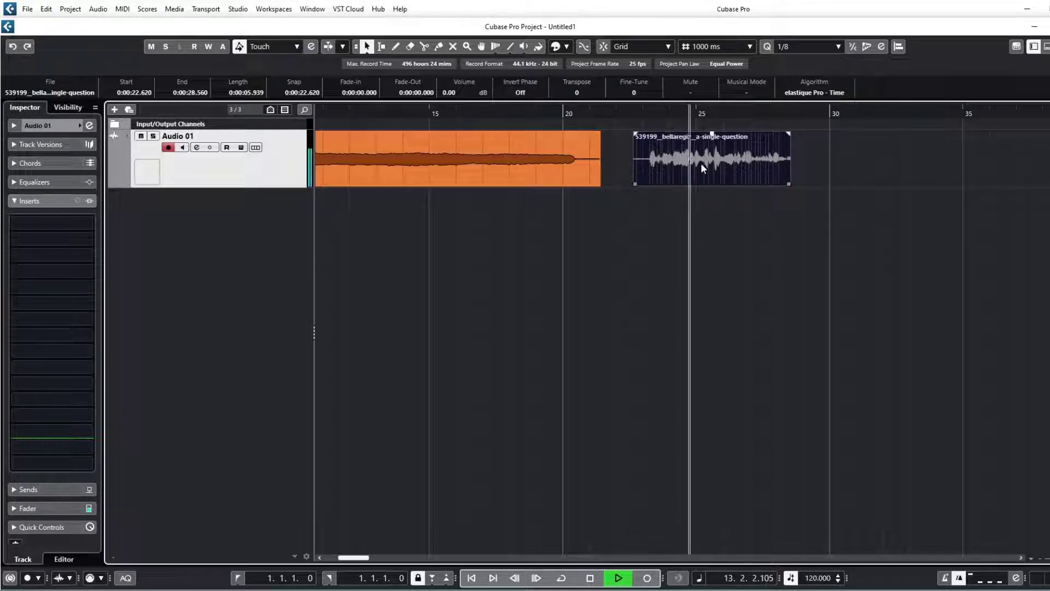
key("space")
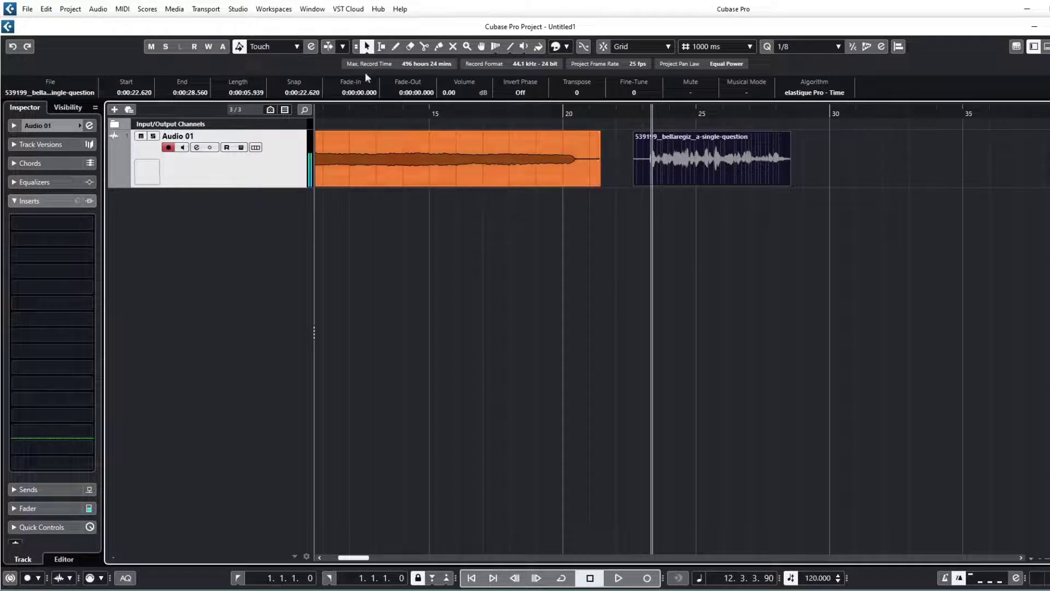
Generate four harmony voices from the a-single-question clip with vibrato strength reduced by 80%.
left_click(96, 10)
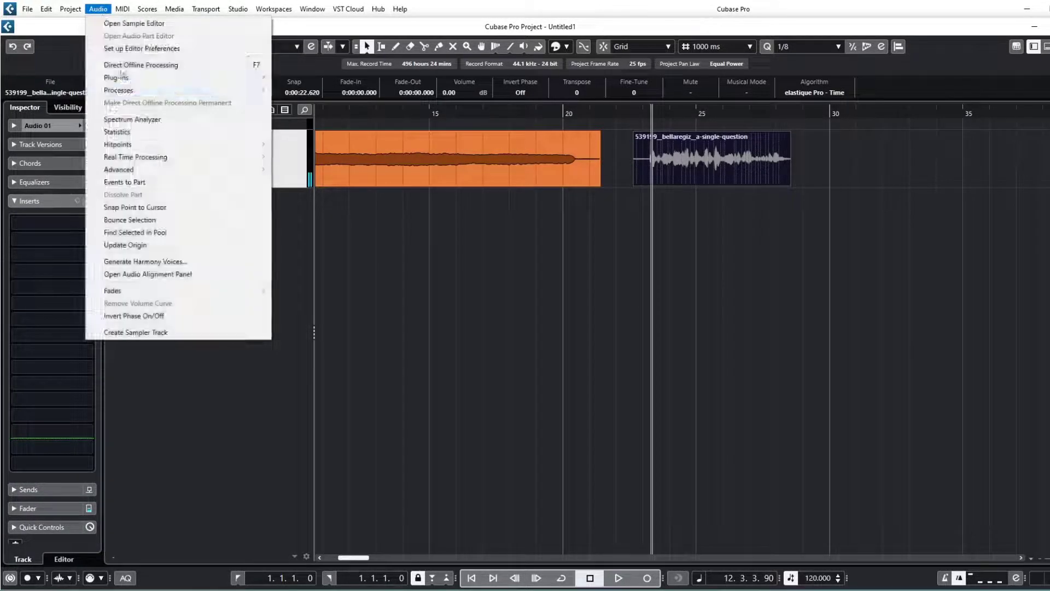
left_click(161, 263)
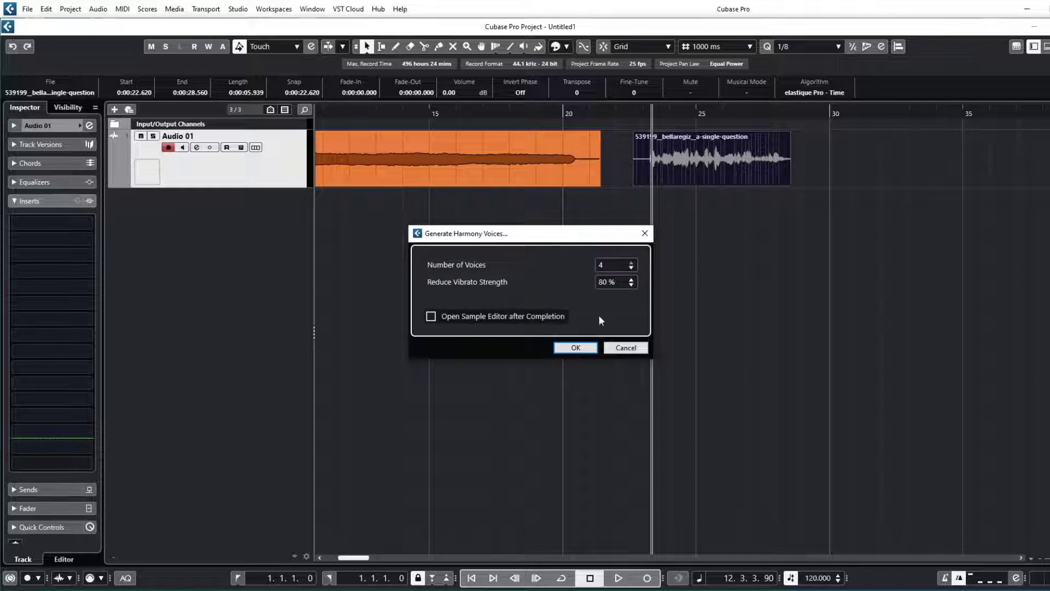
left_click(581, 350)
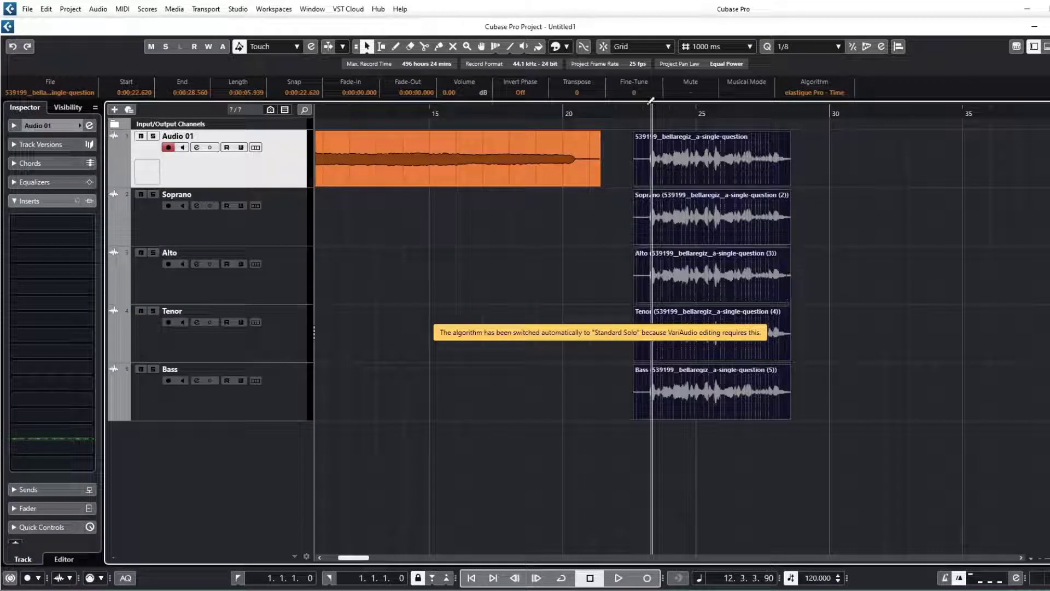
Play the vocal clip with its four harmony voices, and undo their generation, returning to the project start.
key("space")
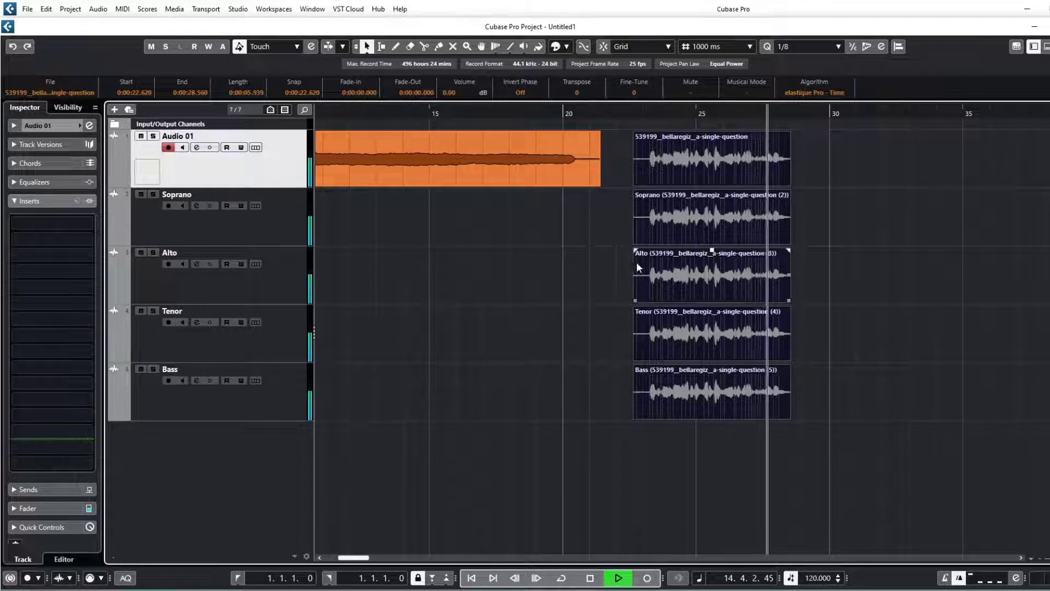
key("space")
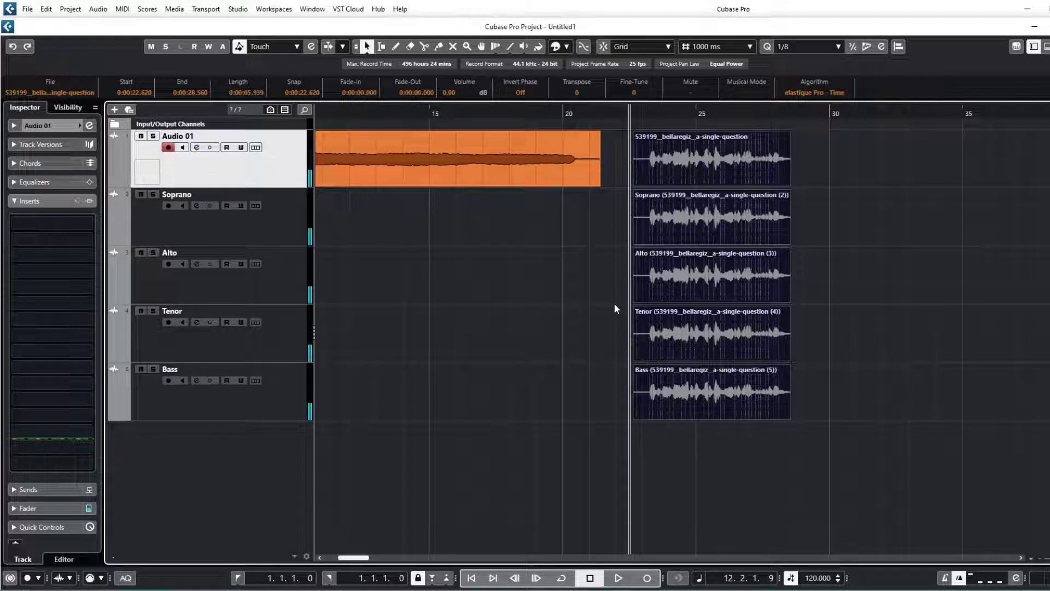
key("ctrl+z")
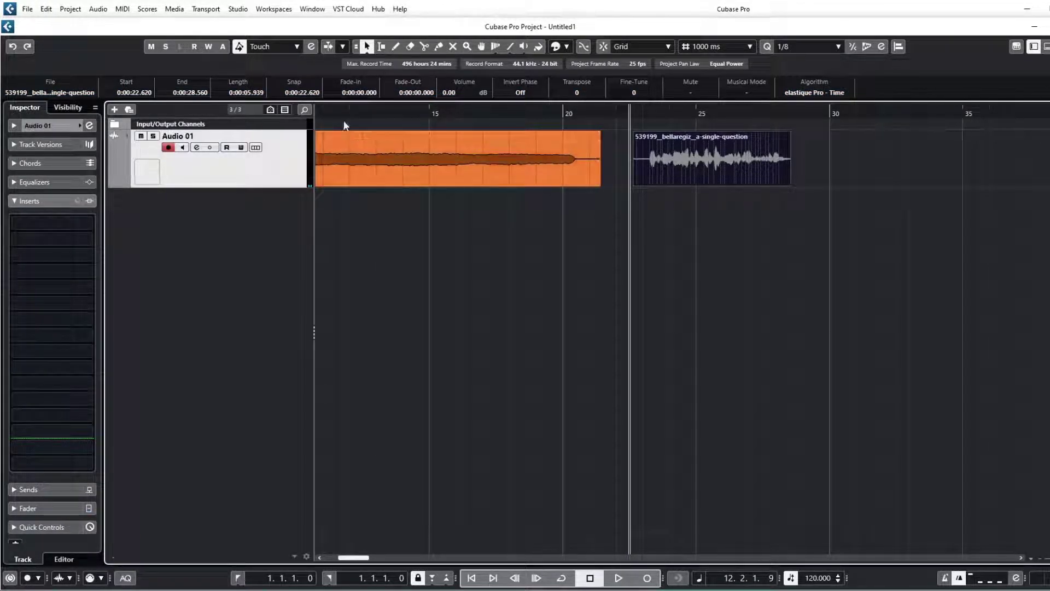
key("Home")
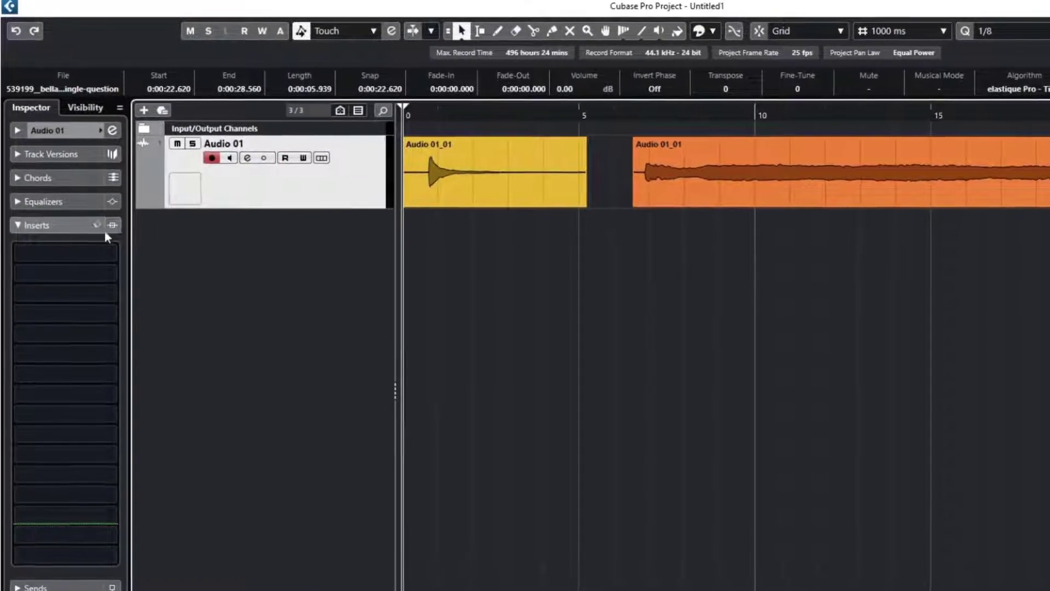
Load VocalSynth 2 into the first insert slot of the Audio 01 track and move its window off the yellow clip.
left_click(21, 232)
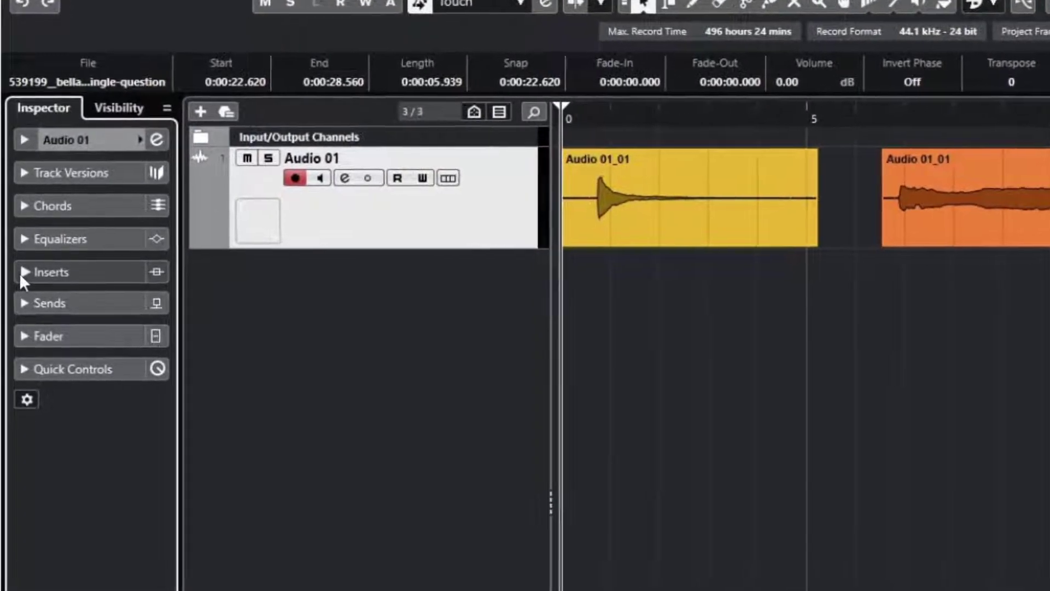
left_click(19, 265)
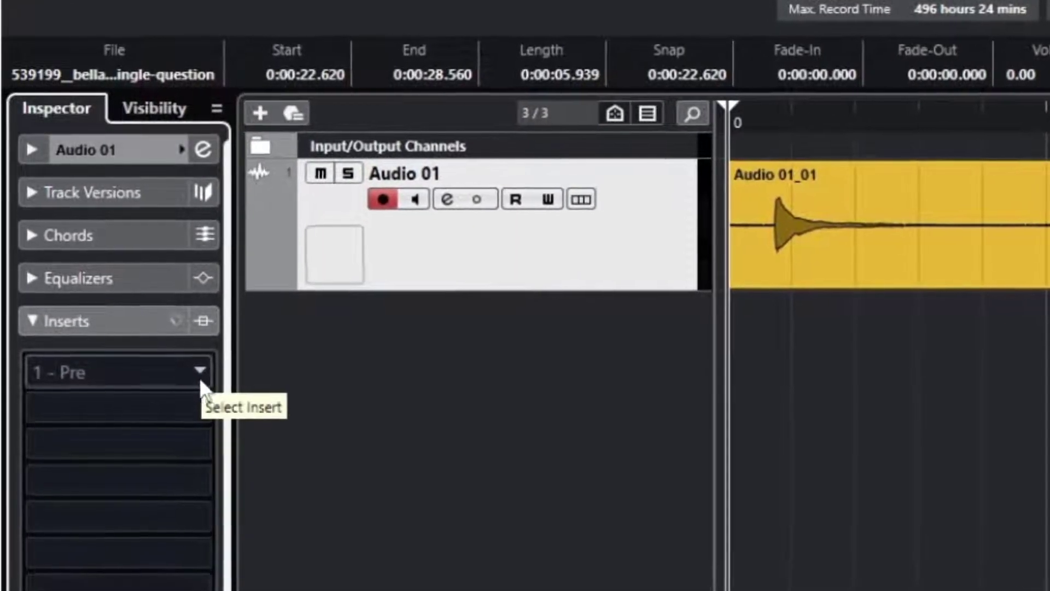
left_click(204, 380)
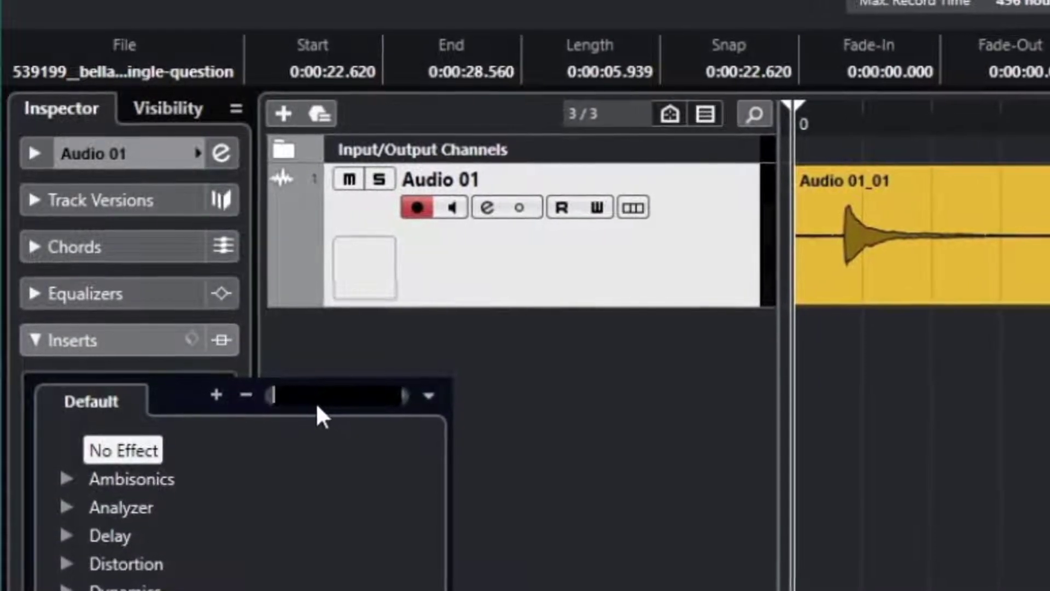
type("voc")
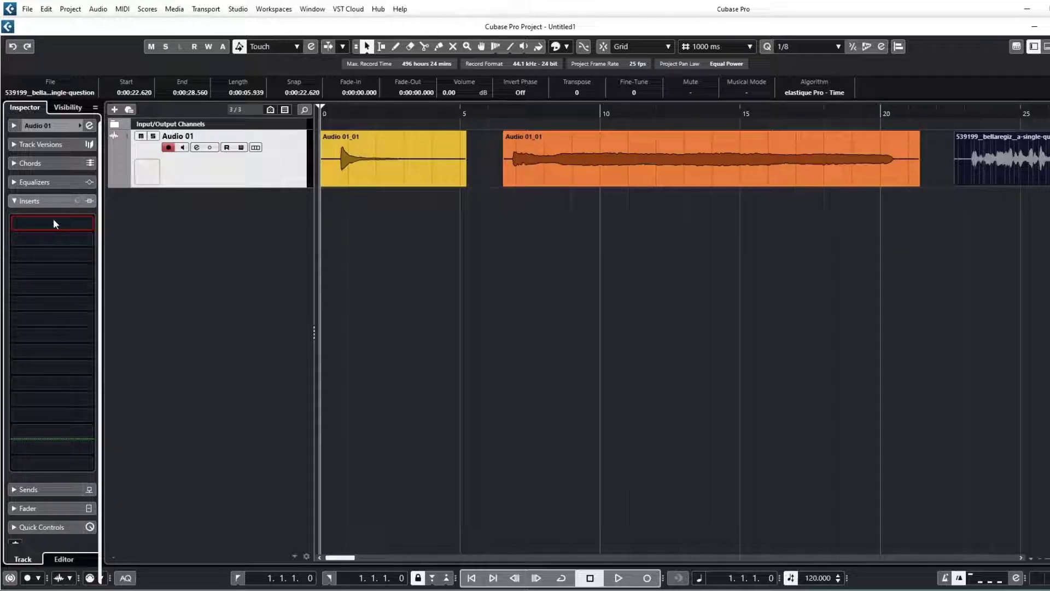
left_click(63, 226)
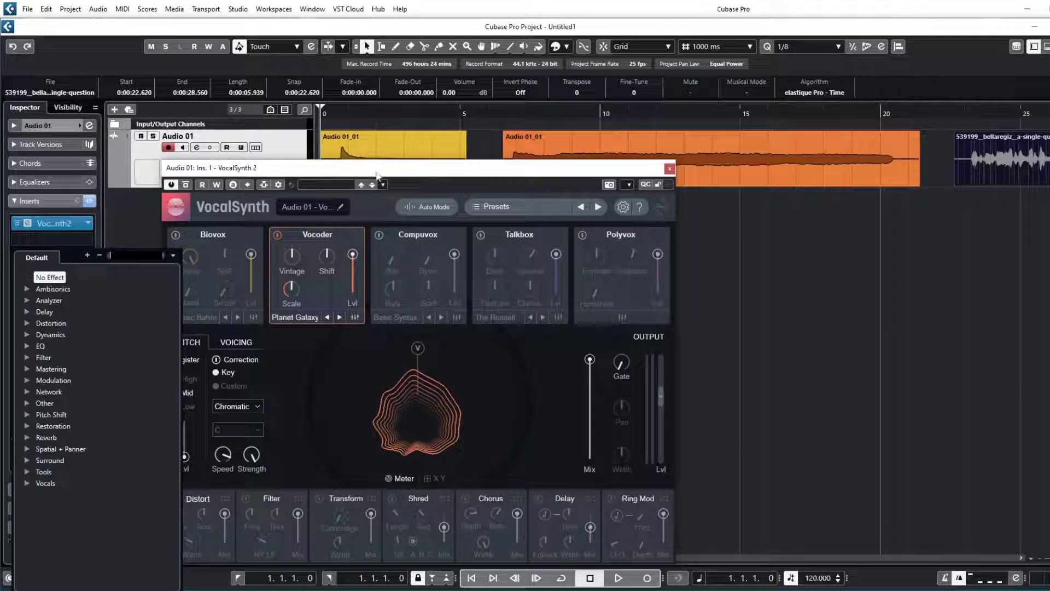
left_click(430, 176)
left_click_drag(430, 176, 650, 128)
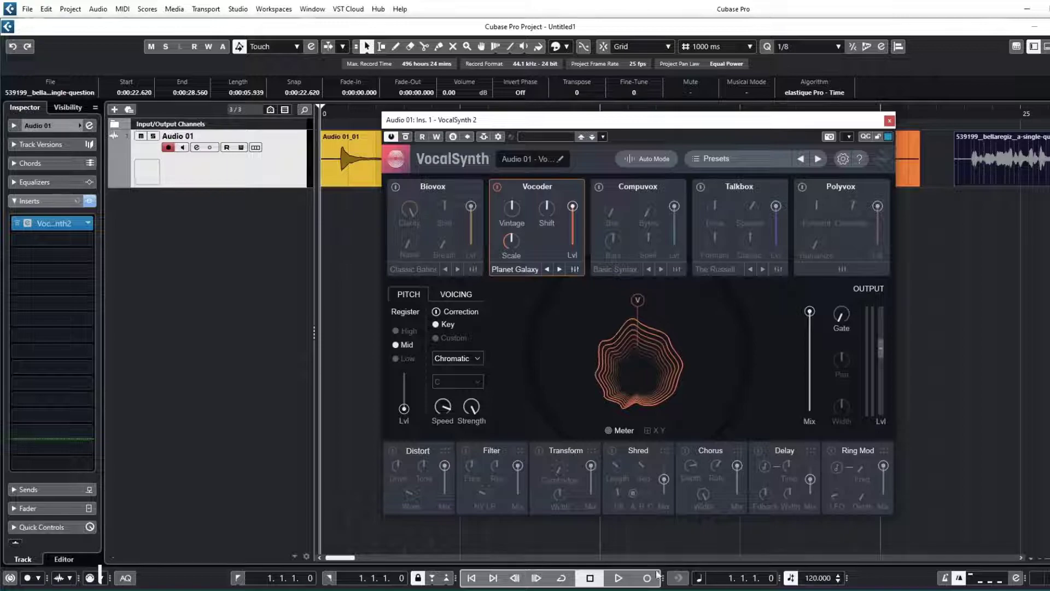
Play the project from its start through VocalSynth 2, auditioning the Flight of the Angels preset.
left_click(618, 582)
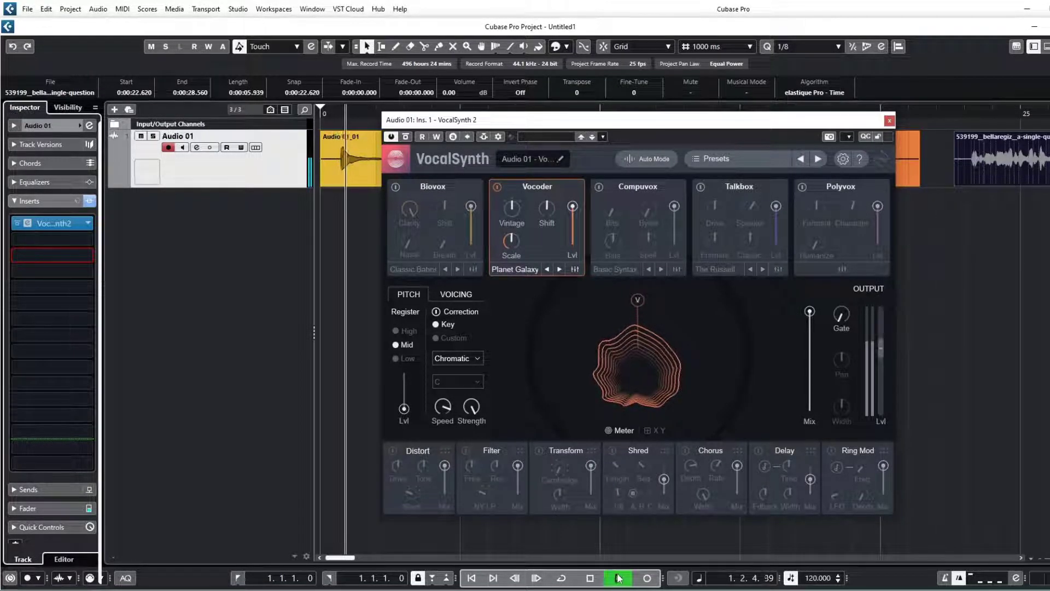
left_click_drag(600, 123, 540, 149)
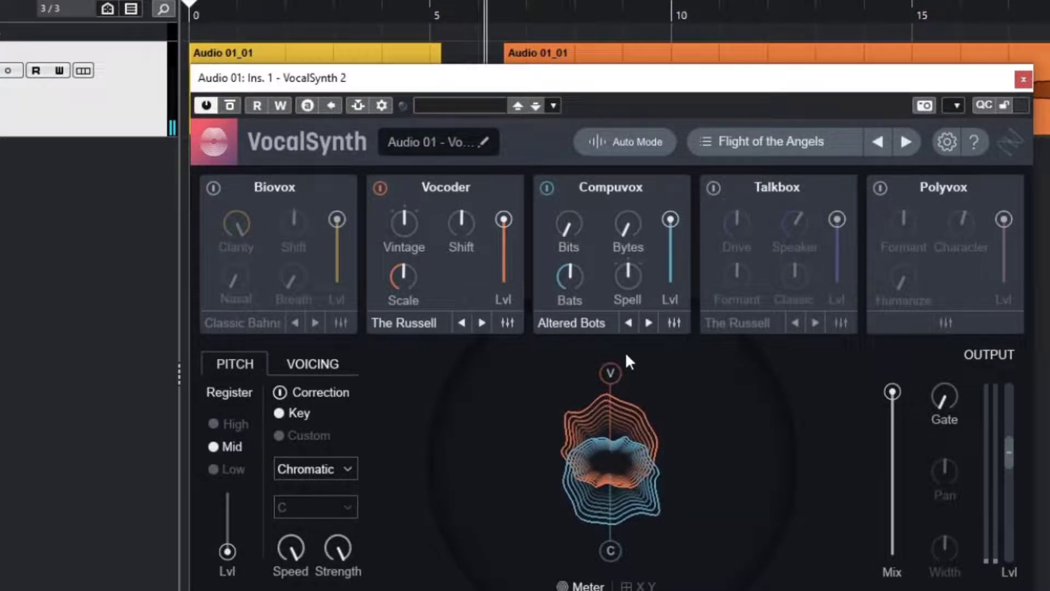
left_click(611, 373)
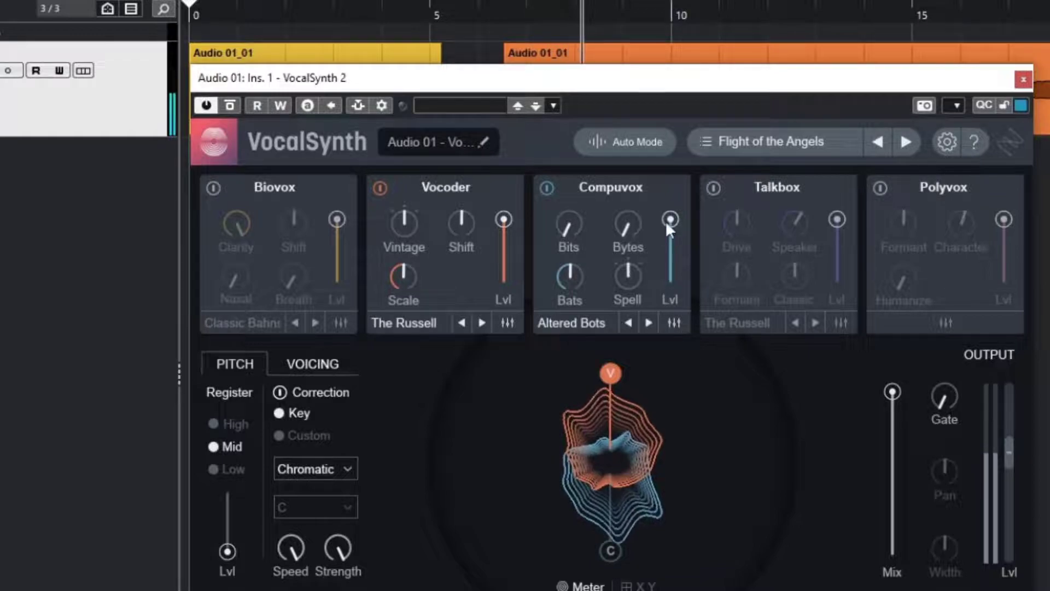
Audition the following VocalSynth 2 presets during playback, through Flooded Conversations, Forensic Investigation and Four Barbers to Lonely Computer, and close the plug-in window.
left_click(906, 143)
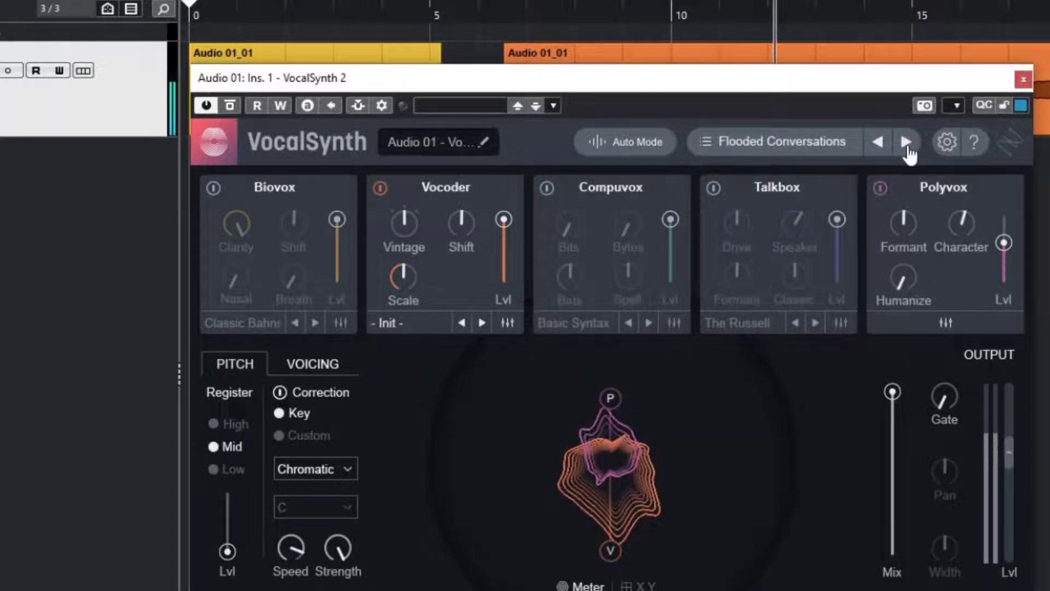
left_click(906, 144)
left_click(907, 143)
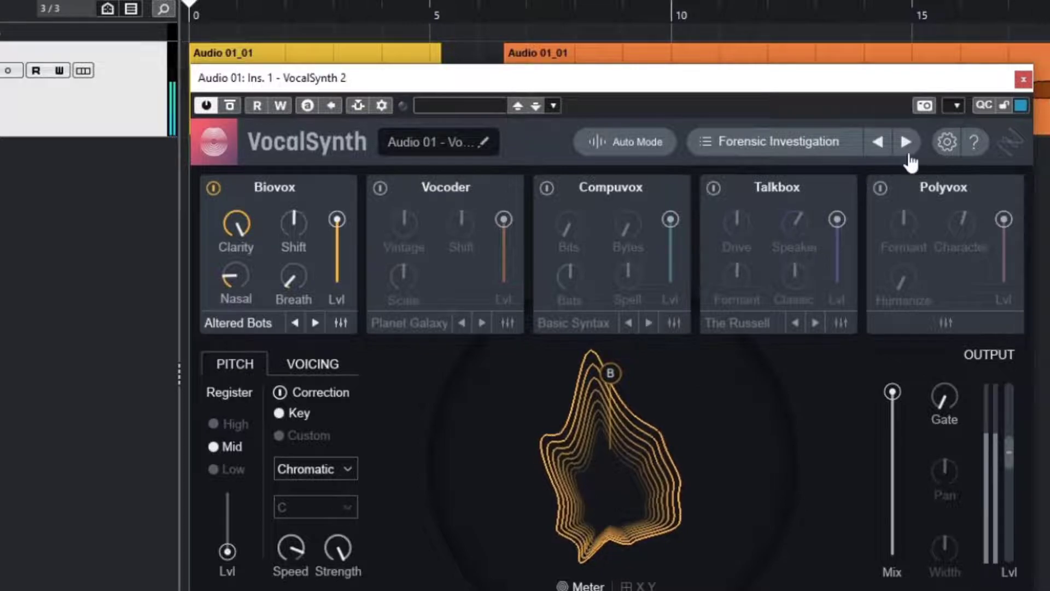
left_click(908, 143)
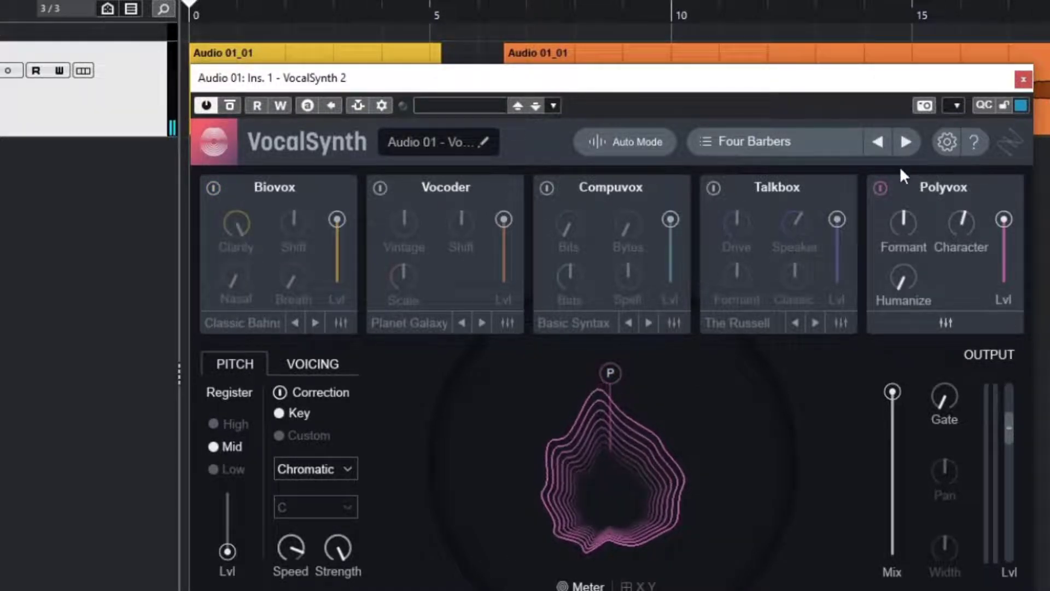
left_click(906, 144)
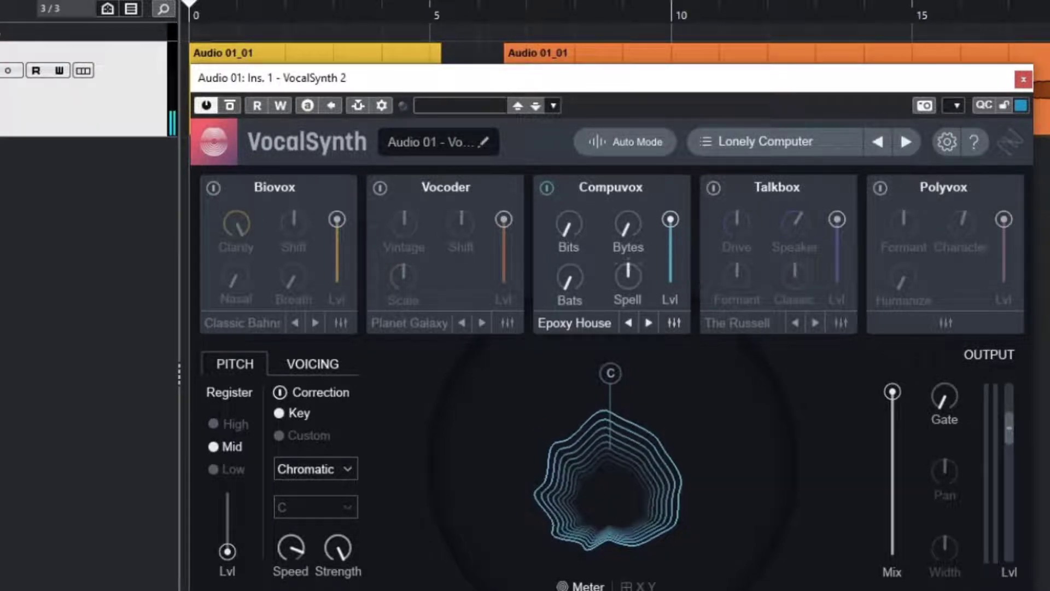
left_click(1023, 80)
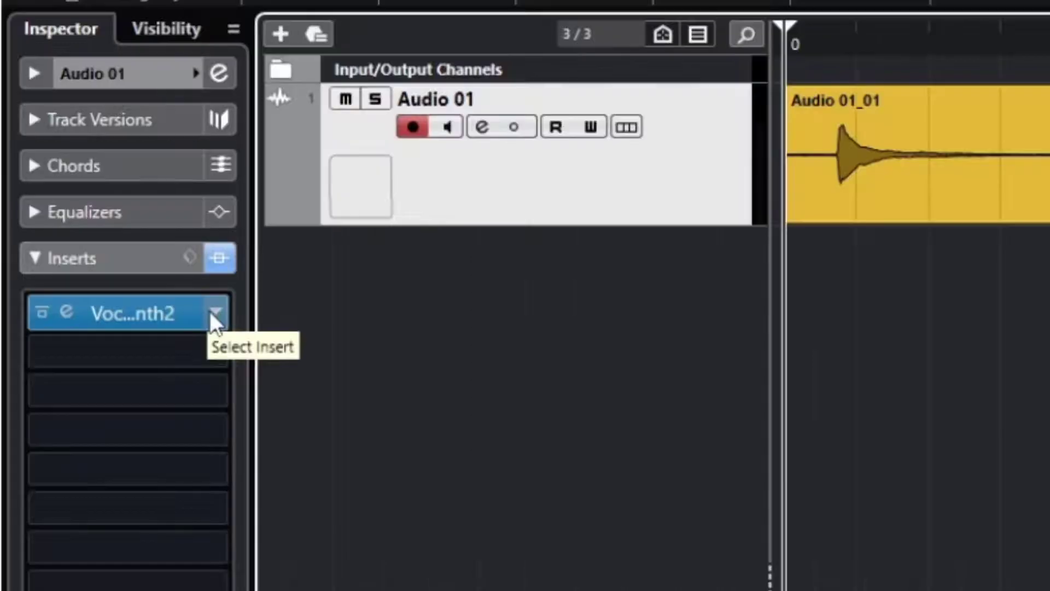
Replace VocalSynth 2 in Audio 01's first insert slot with Waves Harmony Mono/Stereo, and play the project with Generate Notes enabled.
left_click(213, 312)
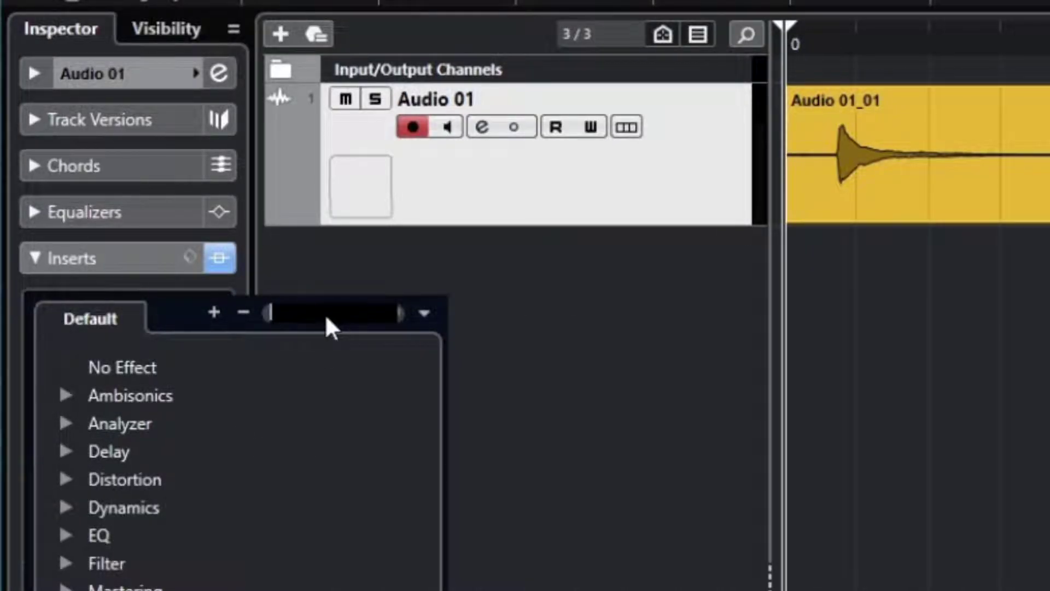
type("harm")
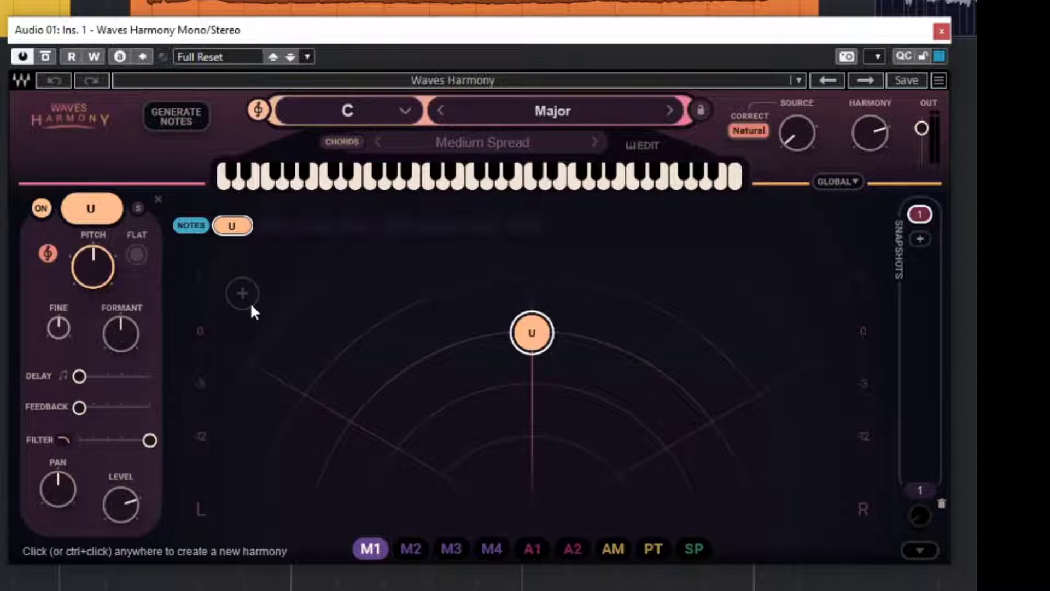
left_click(175, 122)
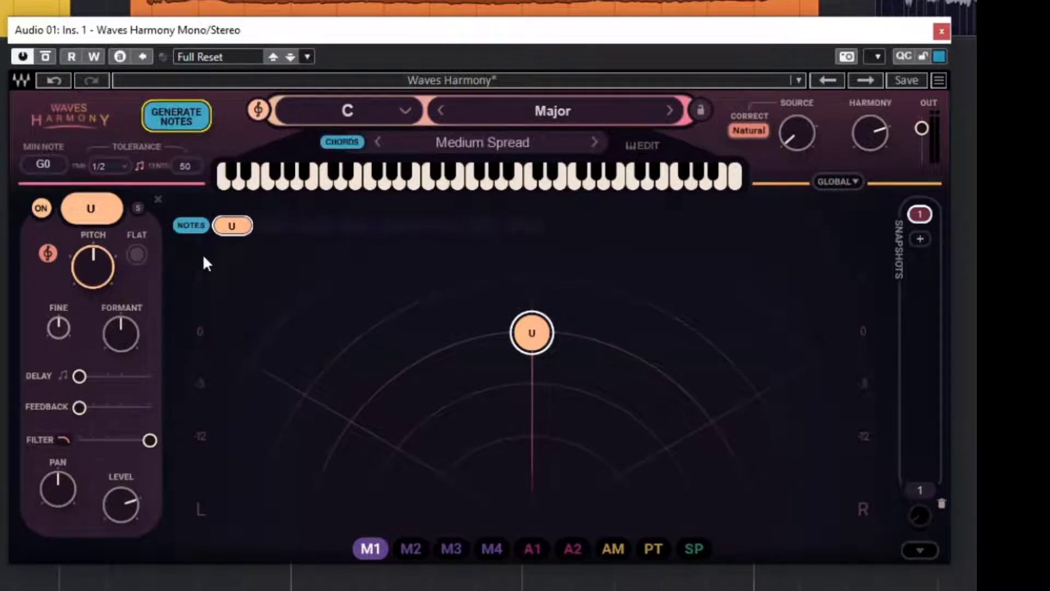
key("space")
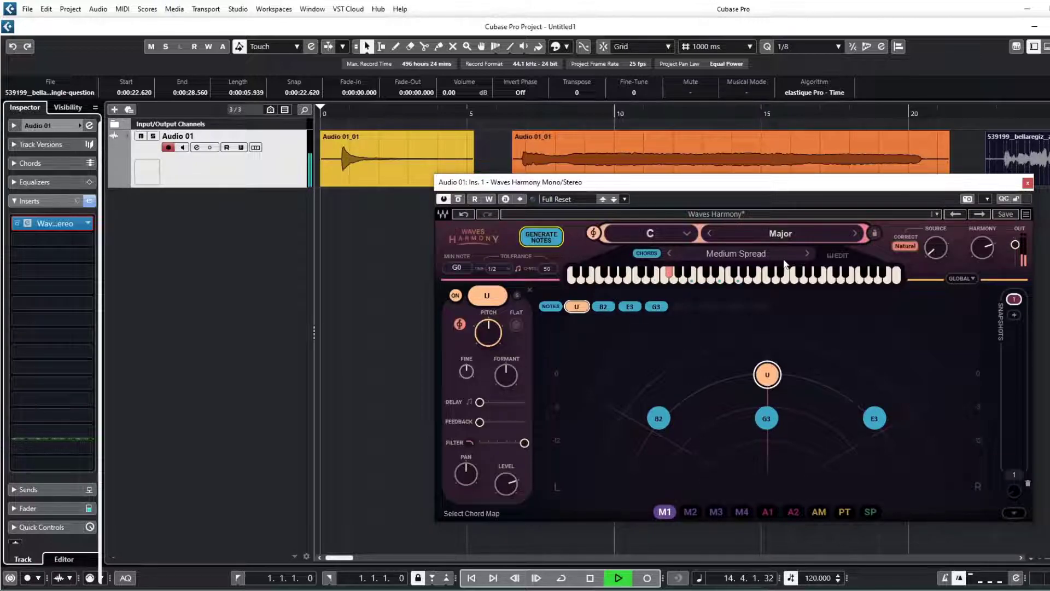
Choose the Chorally 2V chord map and play the orange clip in a loop from about 6.7 to 14.7 seconds.
left_click(808, 254)
left_click_drag(198, 22, 762, 23)
left_click_drag(199, 22, 449, 54)
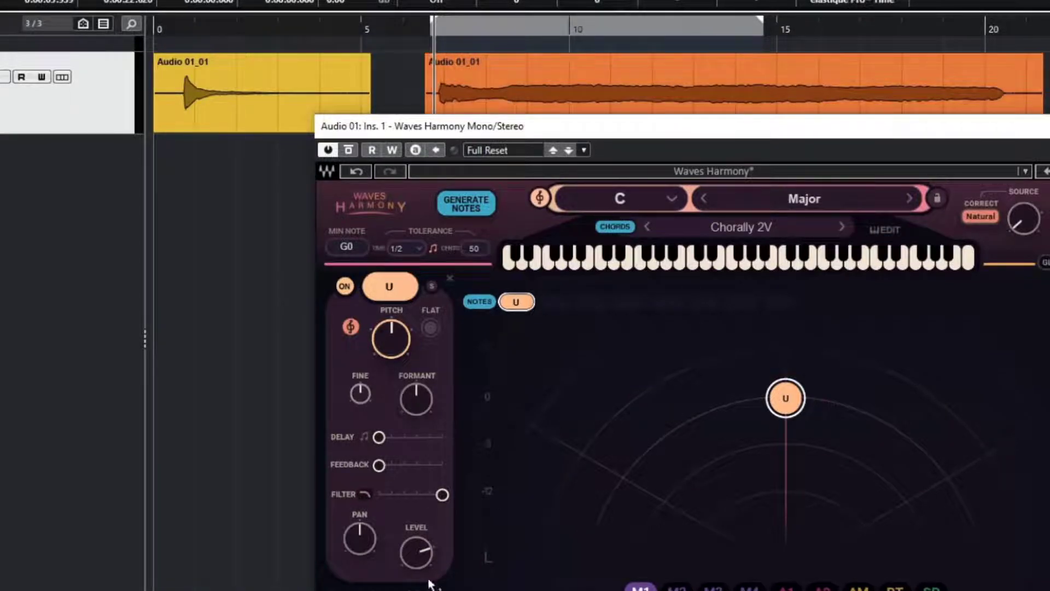
key("KP_Divide")
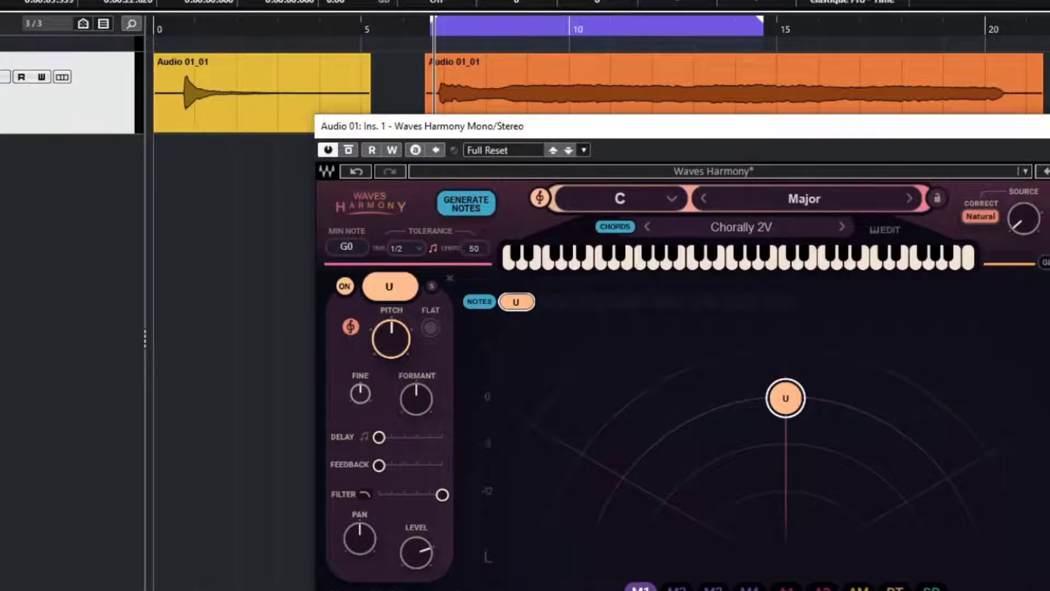
key("space")
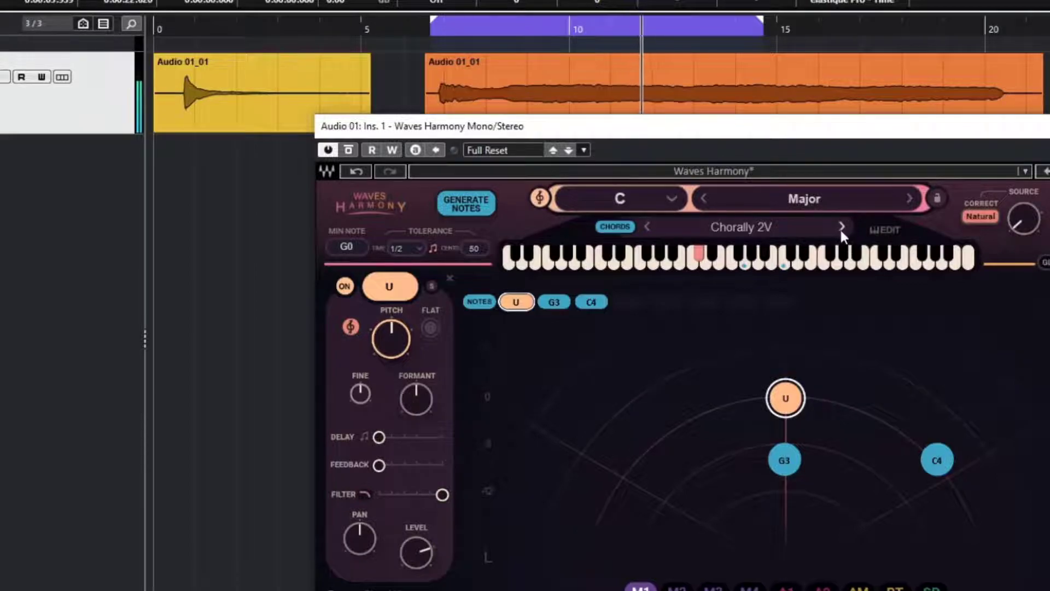
Audition successive chord maps from Cloudy 4V to Divine Trio during looped playback, and turn off the loop.
left_click(842, 227)
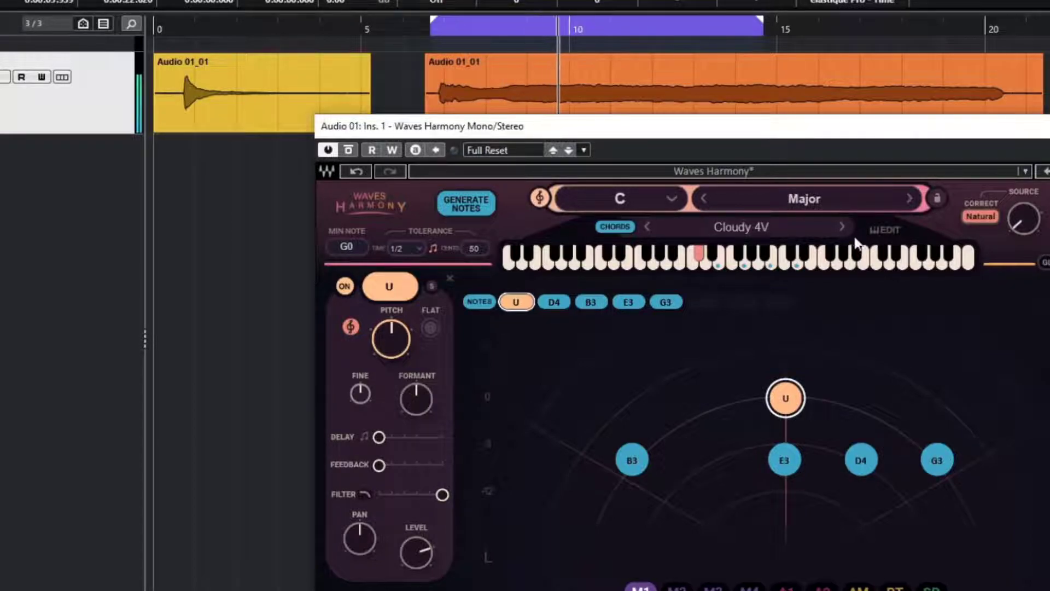
left_click(842, 226)
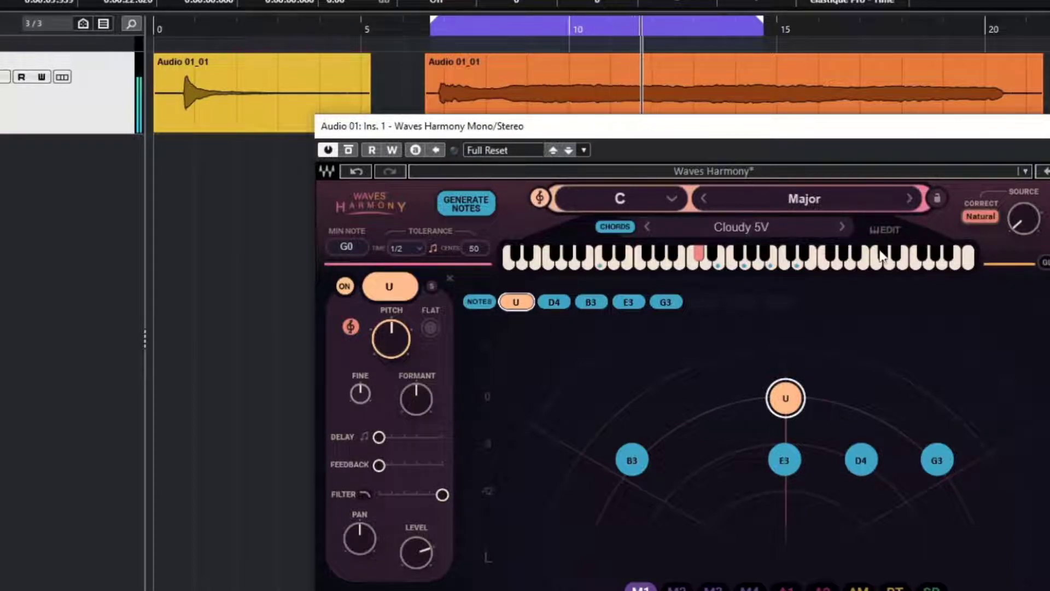
left_click(842, 226)
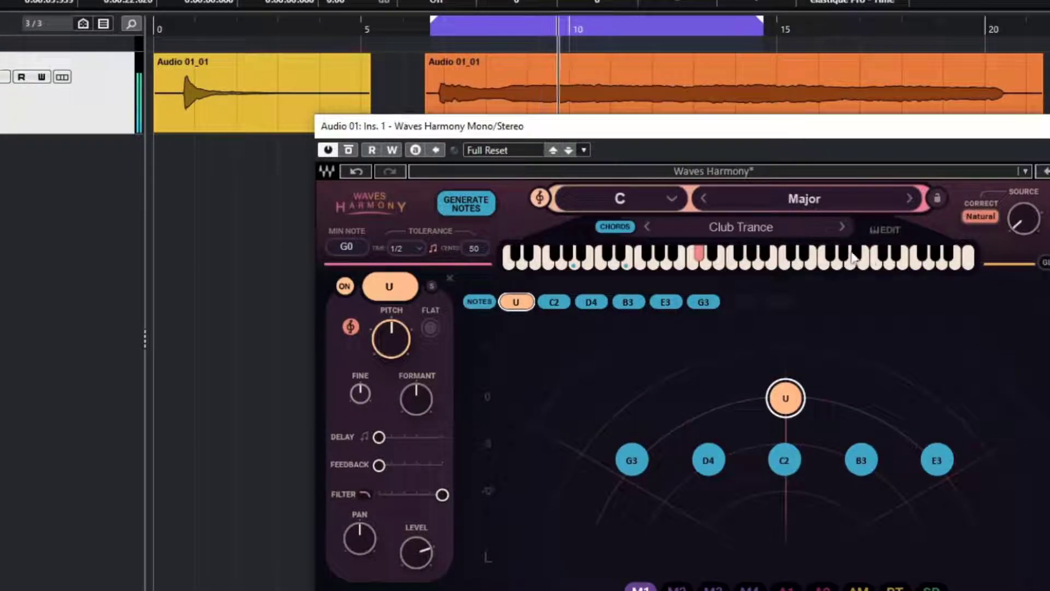
left_click(842, 228)
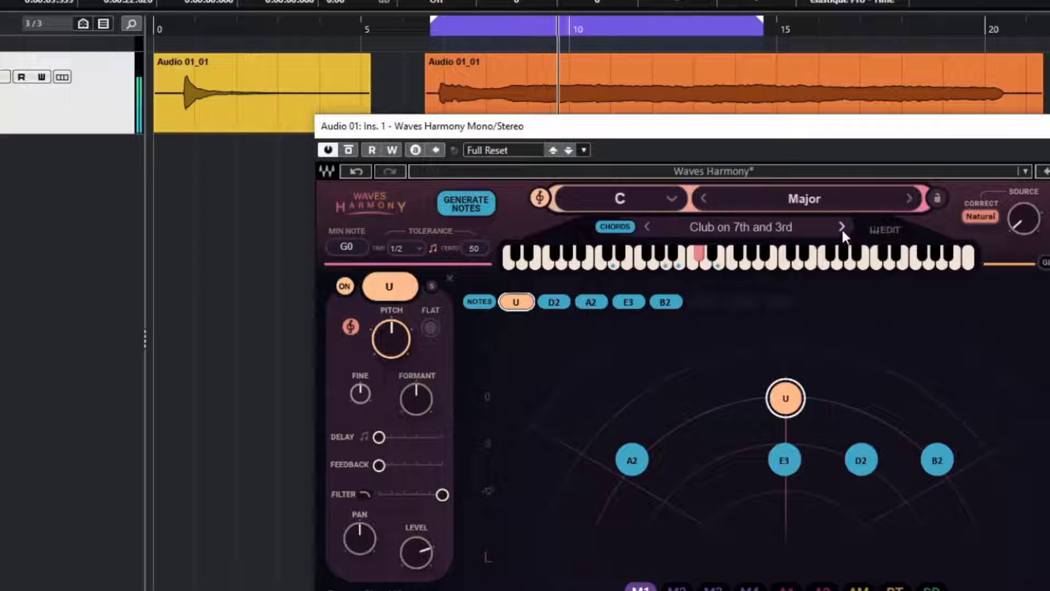
left_click(840, 227)
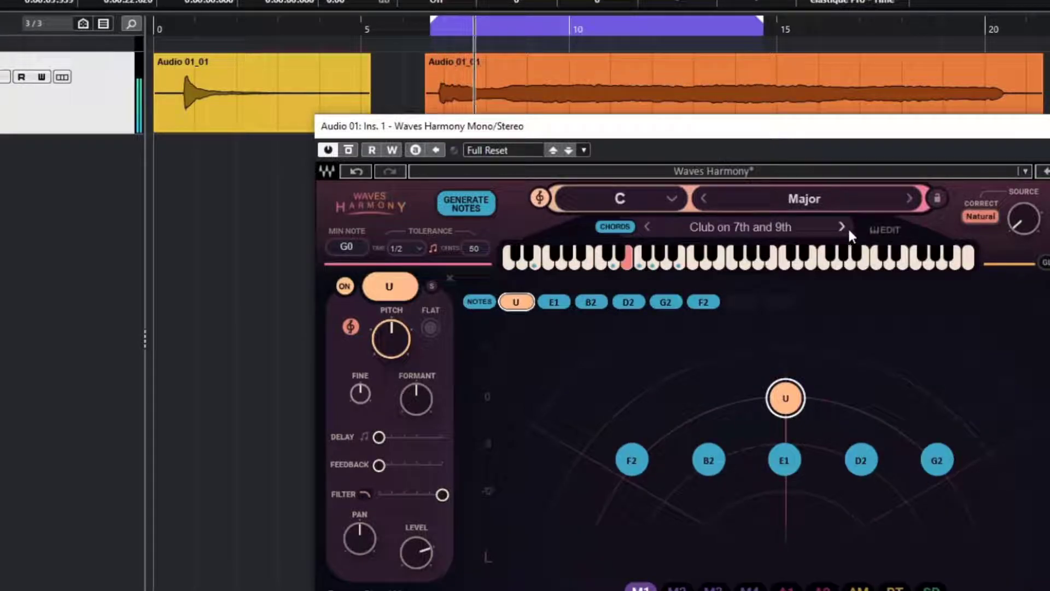
left_click(842, 227)
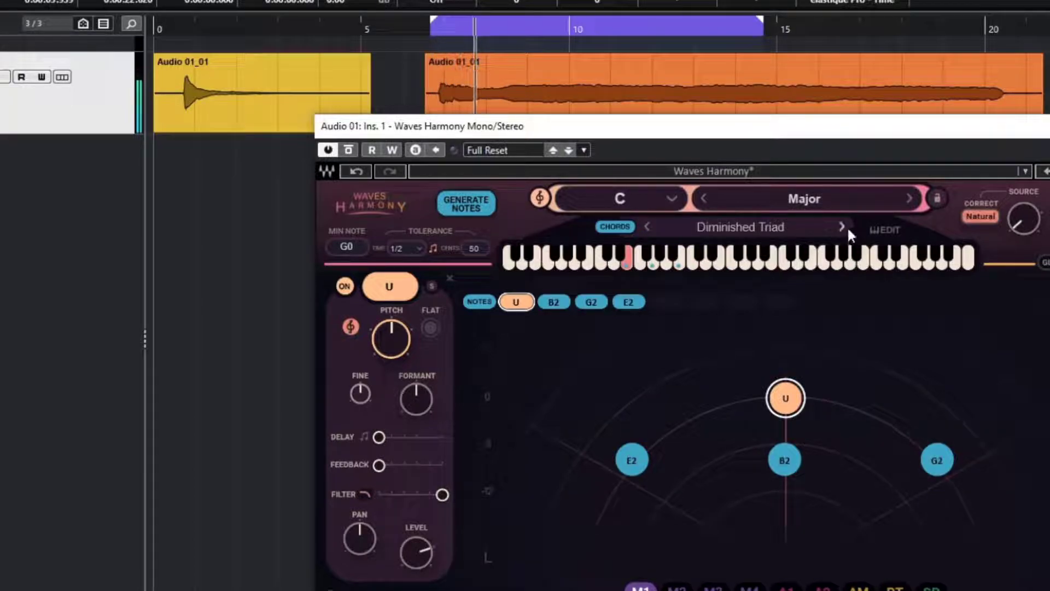
left_click(846, 229)
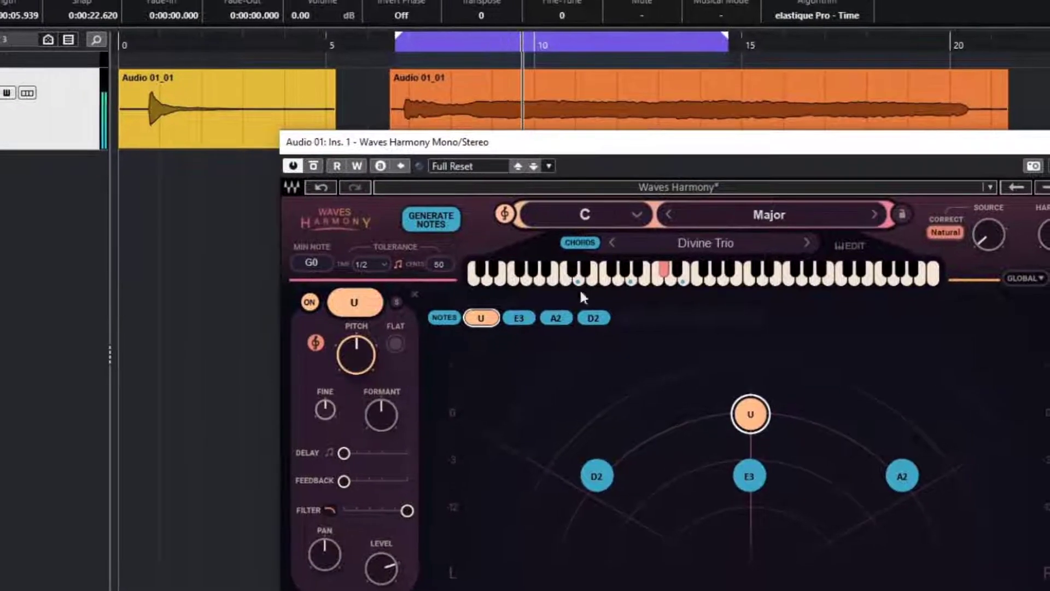
left_click(574, 37)
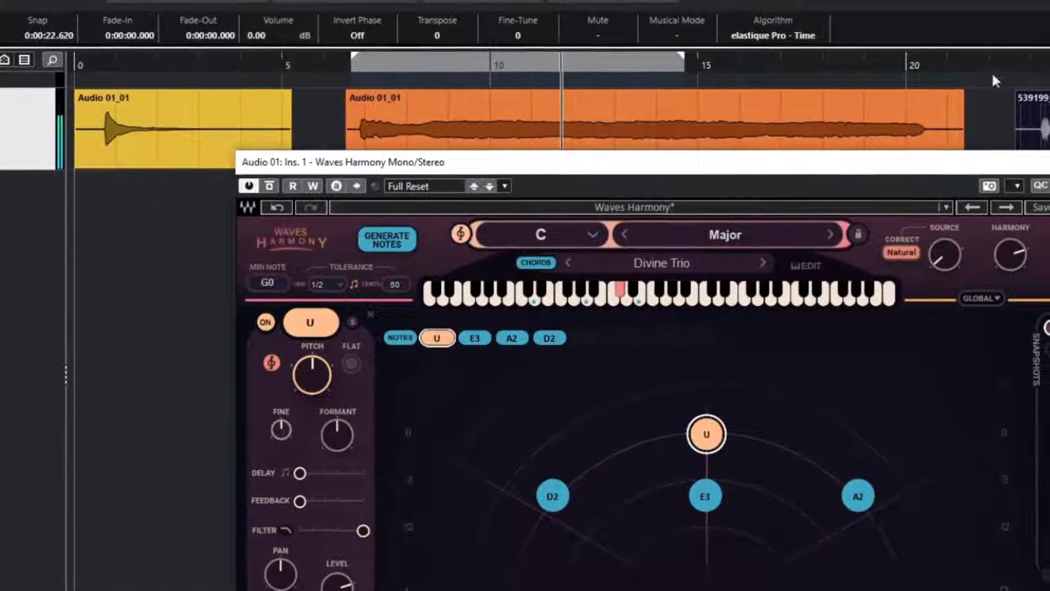